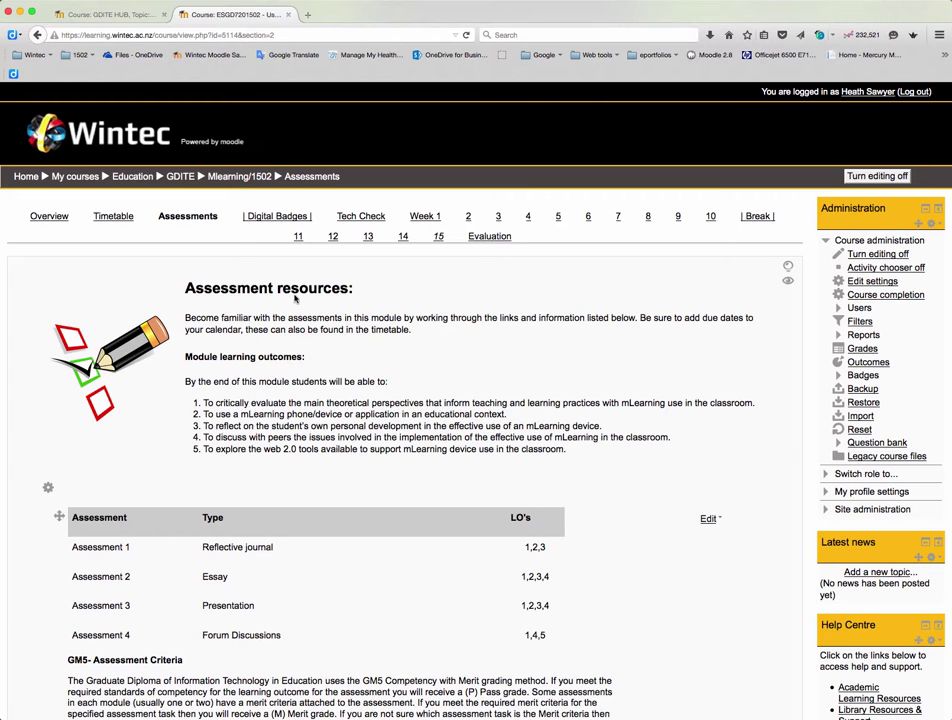
# Scroll down to the Assessment 1: Reflective Journal instructions and their Eportfolio link
pyautogui.scroll(-1, 250, 241)
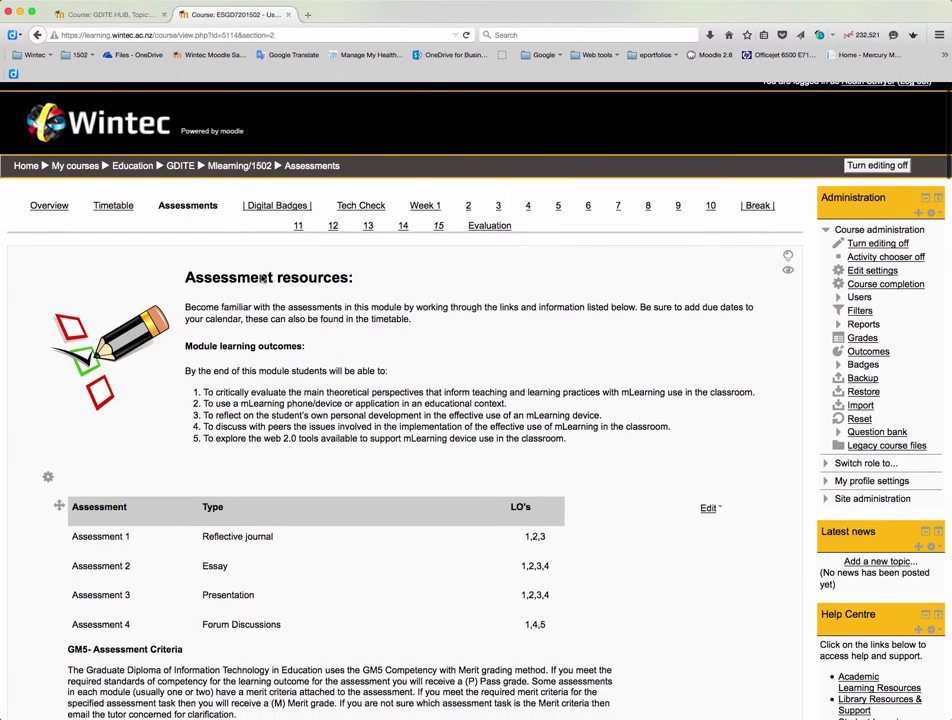
pyautogui.scroll(-5, 190, 212)
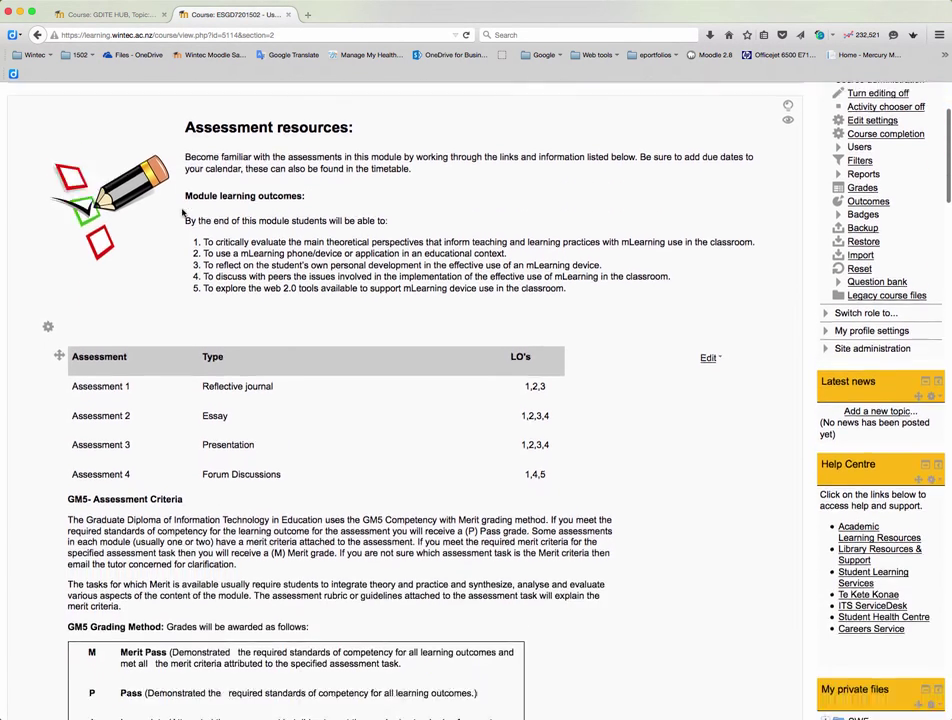
pyautogui.scroll(-13, 185, 213)
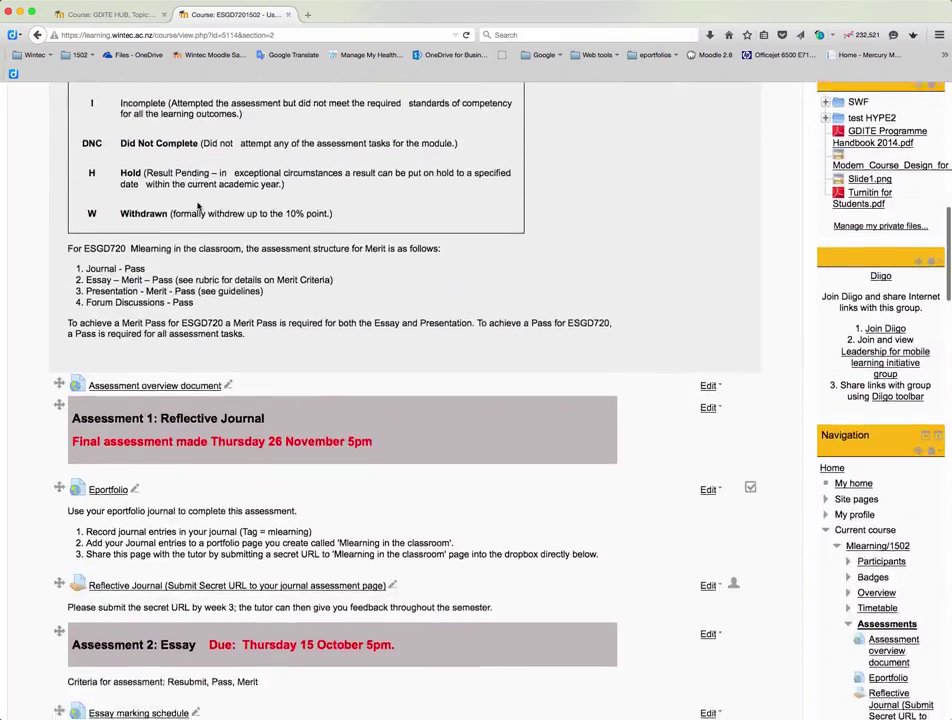
pyautogui.scroll(-2, 199, 204)
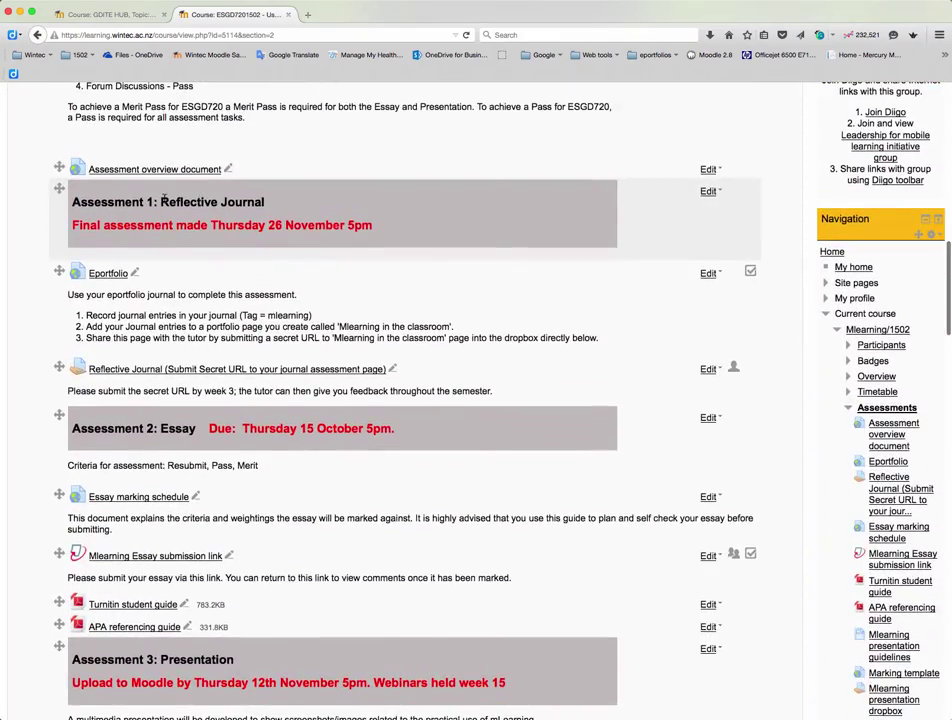
pyautogui.scroll(-2, 268, 208)
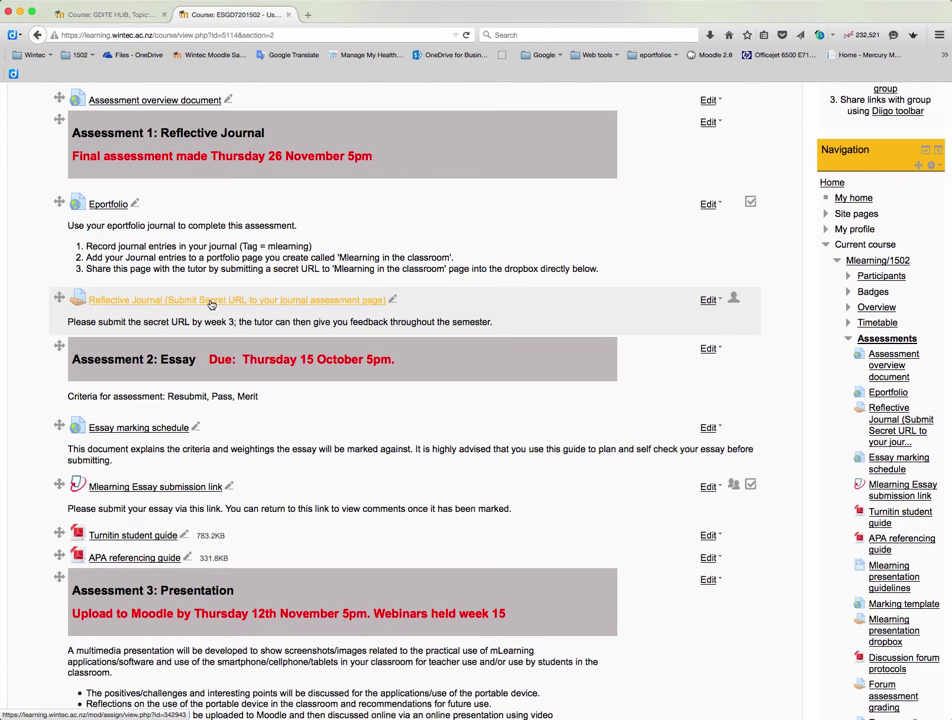
# Open MyPortfolio from the Eportfolio link, log in with the saved account, and view Journals
pyautogui.click(110, 207)
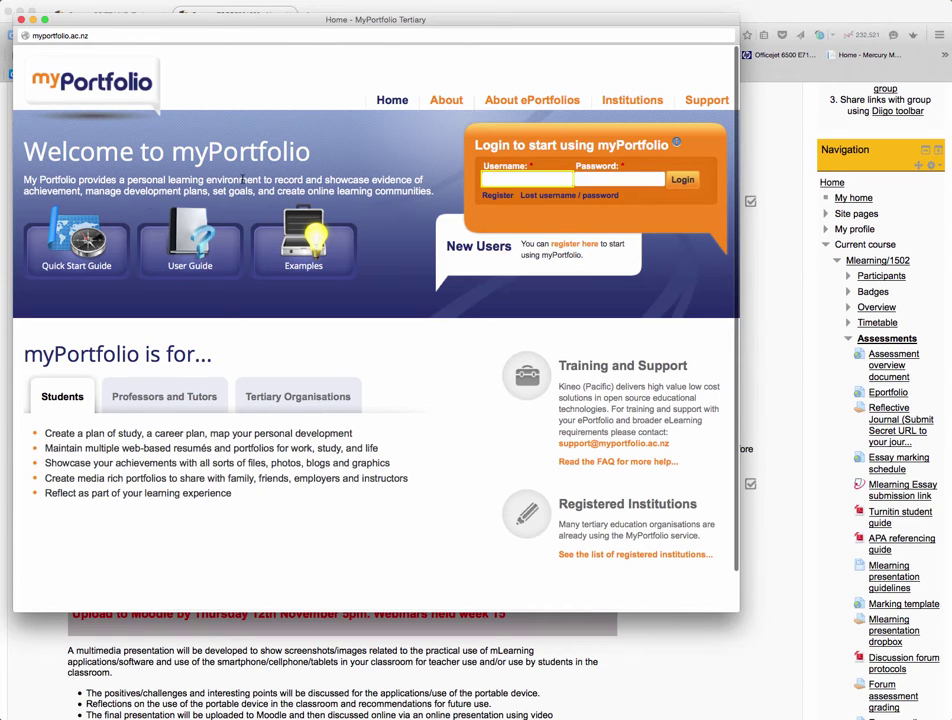
pyautogui.click(498, 179)
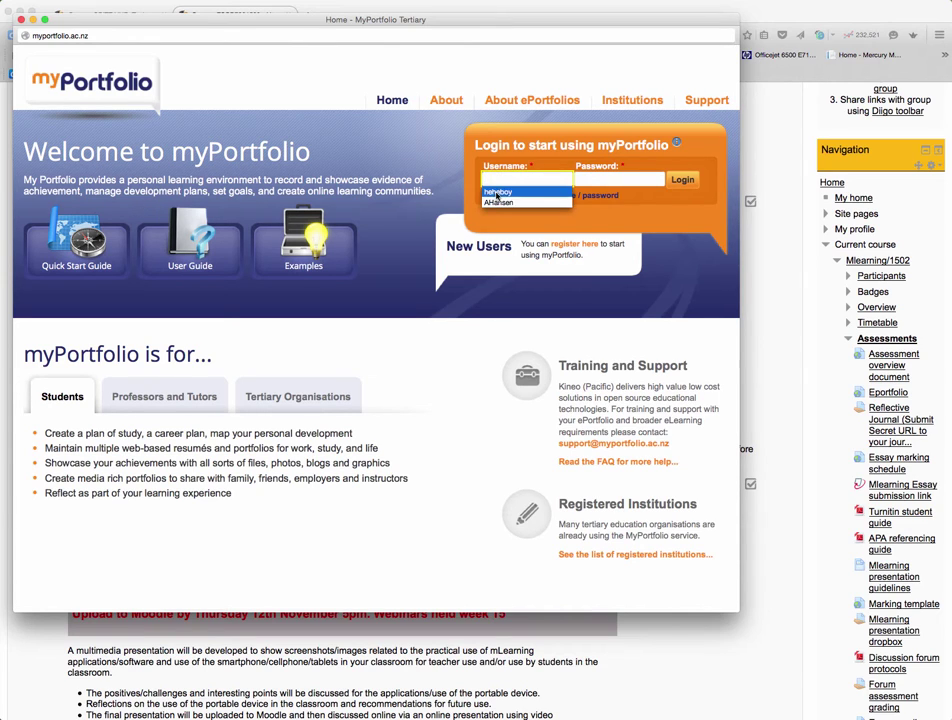
pyautogui.click(512, 190)
pyautogui.click(683, 180)
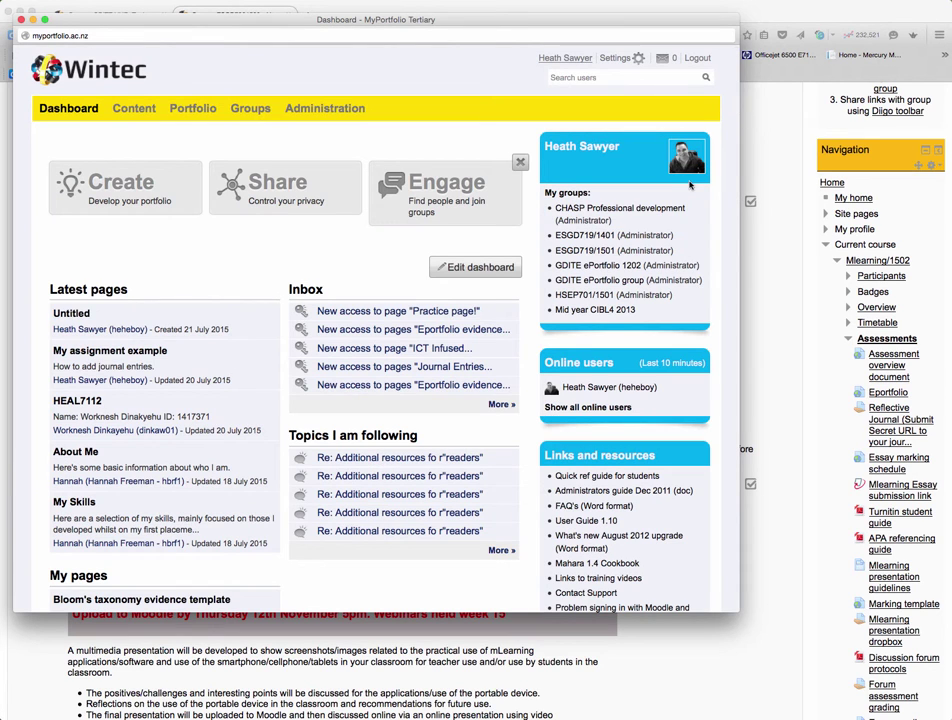
pyautogui.moveTo(137, 110)
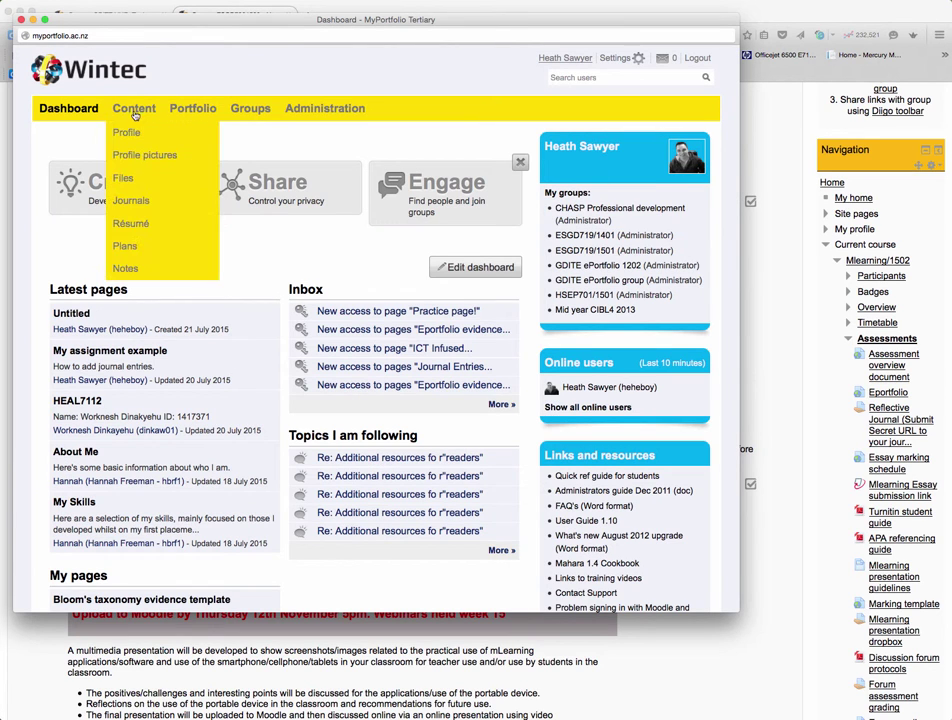
pyautogui.click(129, 202)
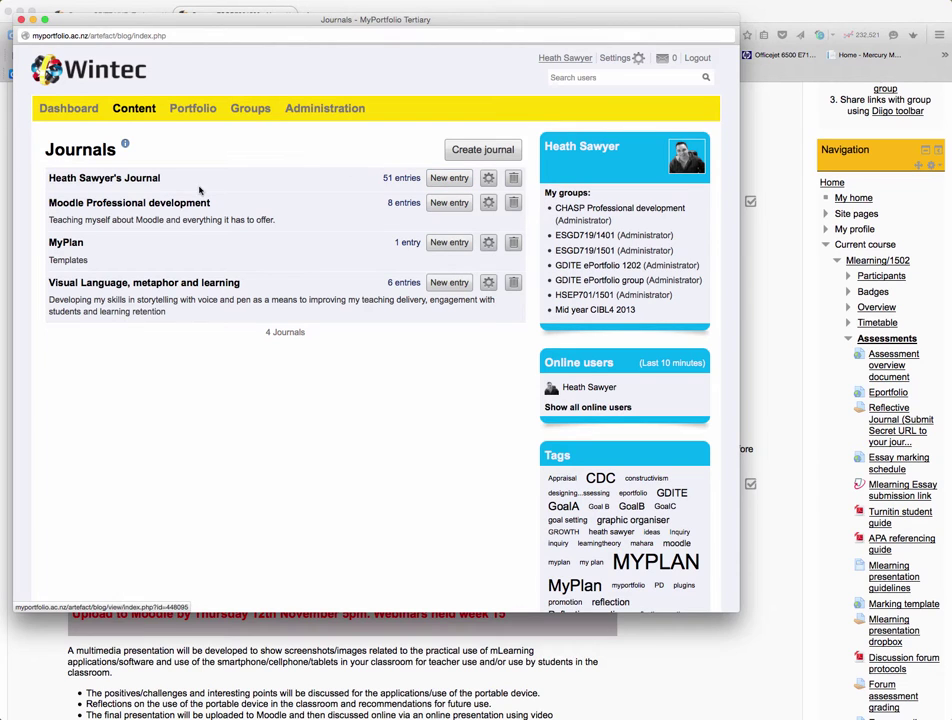
# Start a new journal entry titled 'Test entry' with the body 'Body of entry'
pyautogui.click(448, 178)
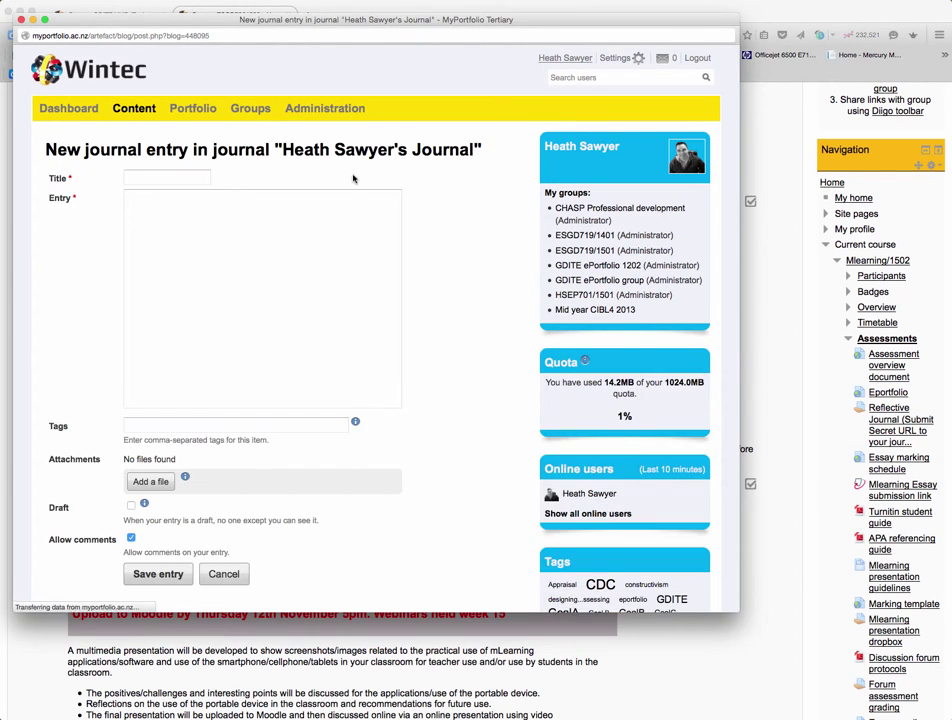
pyautogui.click(138, 176)
pyautogui.write('Test entry')
pyautogui.click(140, 224)
pyautogui.write('Body of ent')
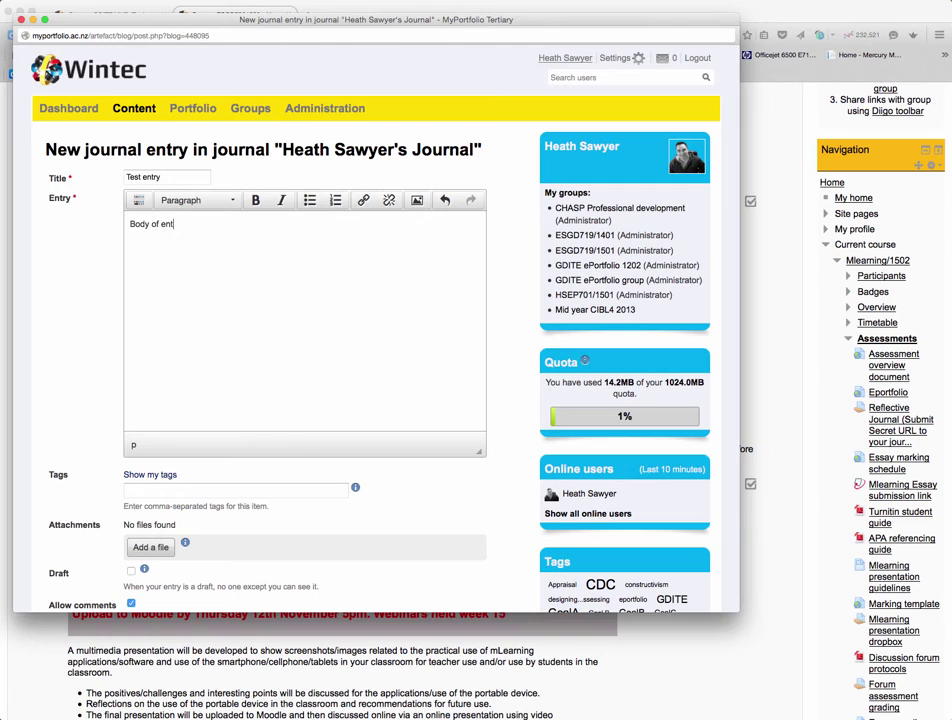
# Tag the entry mlearning, checking the existing tags list, and save it
pyautogui.click(175, 491)
pyautogui.write('mlearning')
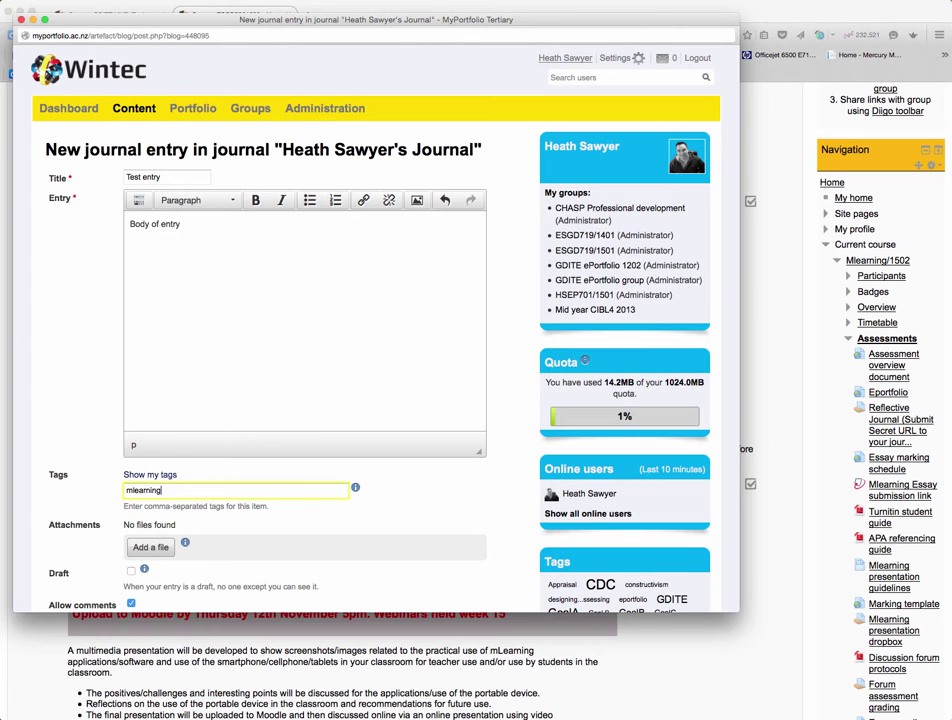
pyautogui.scroll(-3, 157, 412)
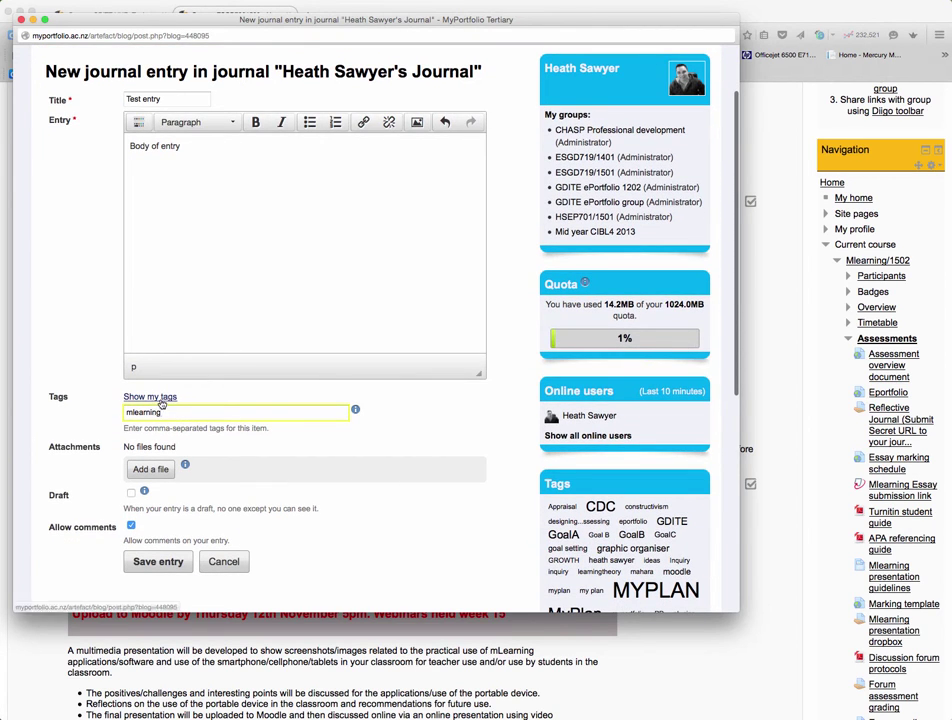
pyautogui.click(163, 397)
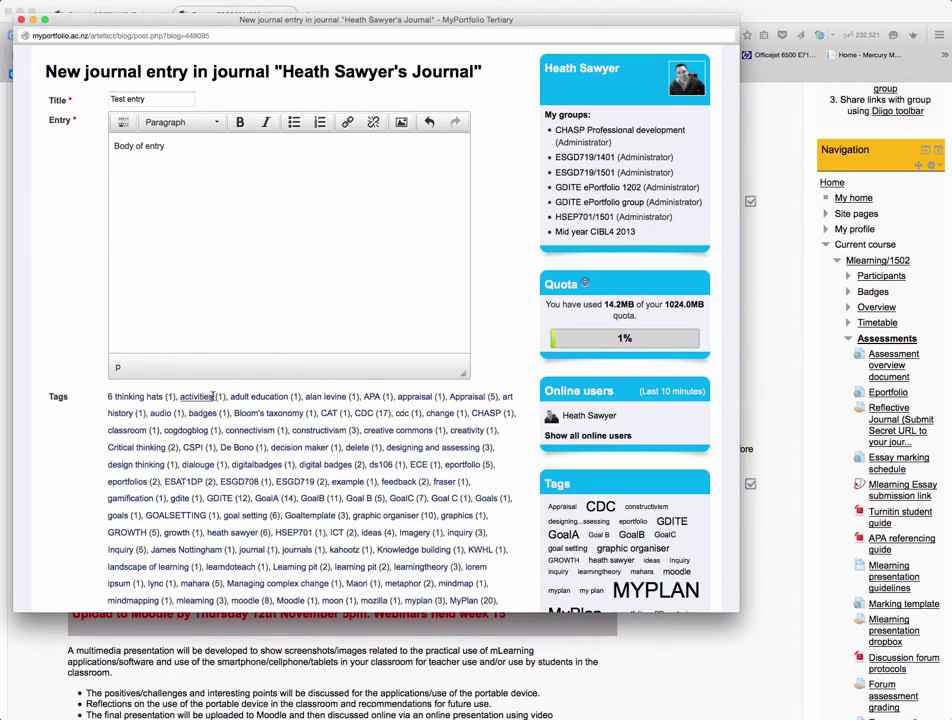
pyautogui.scroll(-5, 262, 316)
pyautogui.scroll(-5, 219, 387)
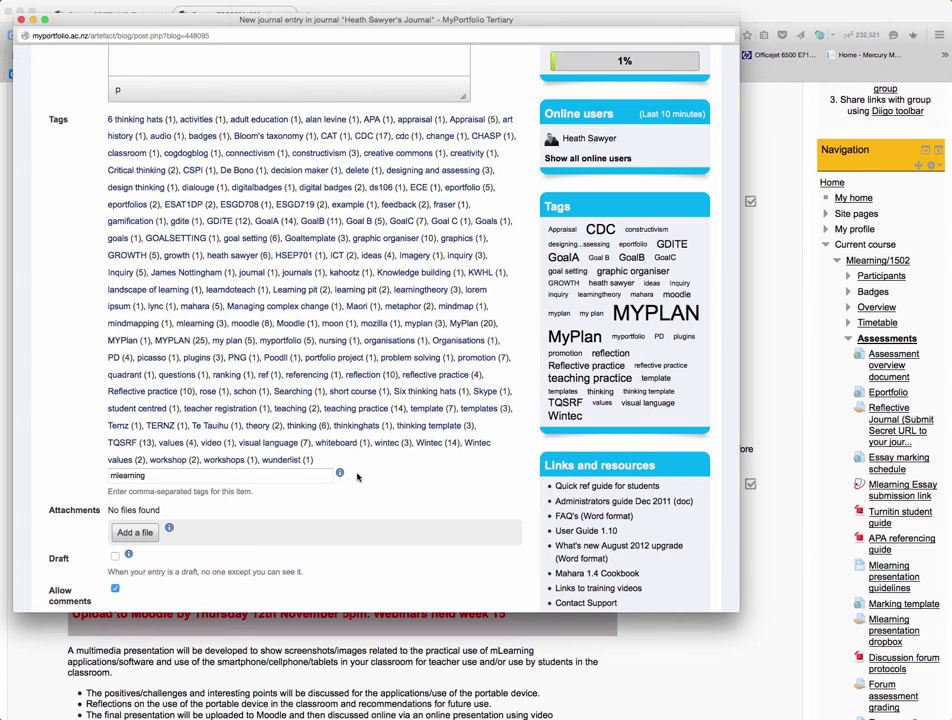
pyautogui.scroll(-3, 359, 474)
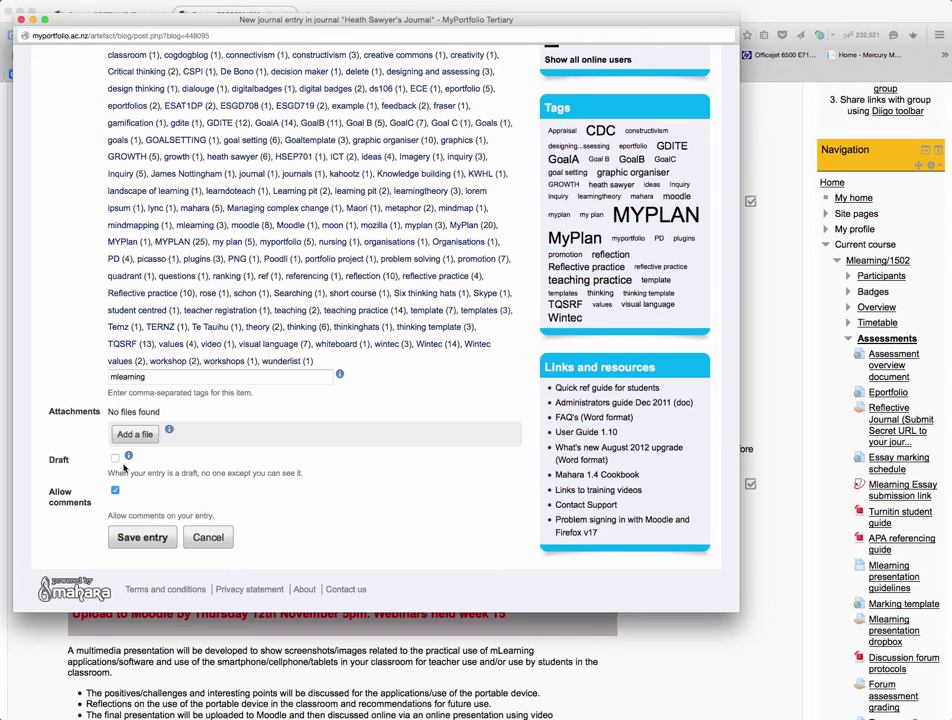
pyautogui.scroll(10, 117, 461)
pyautogui.scroll(-10, 130, 480)
pyautogui.click(145, 537)
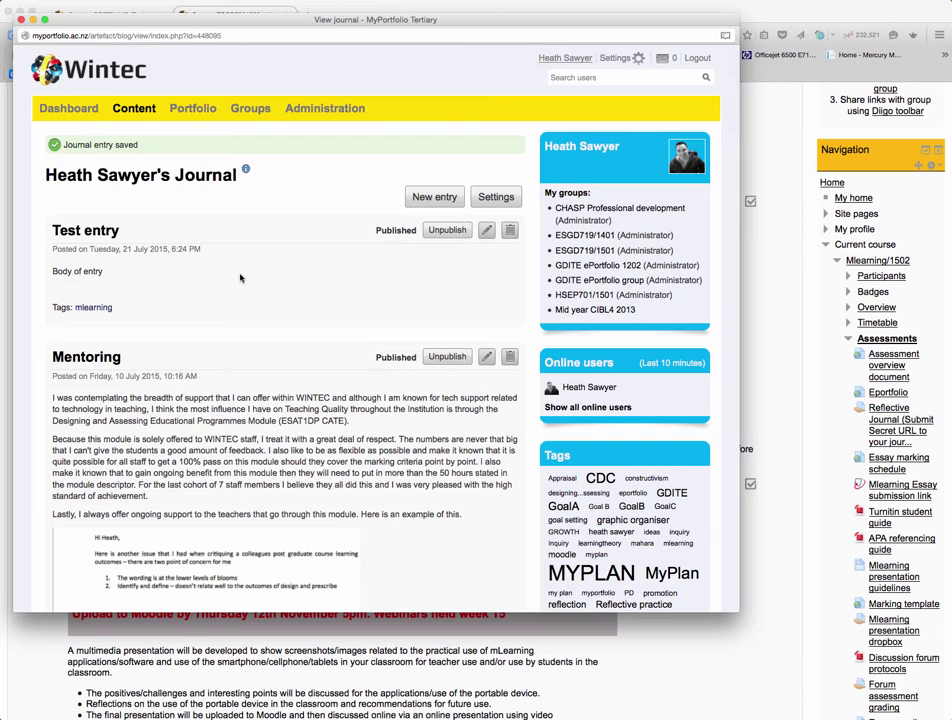
# Go to Portfolio > Pages
pyautogui.moveTo(192, 108)
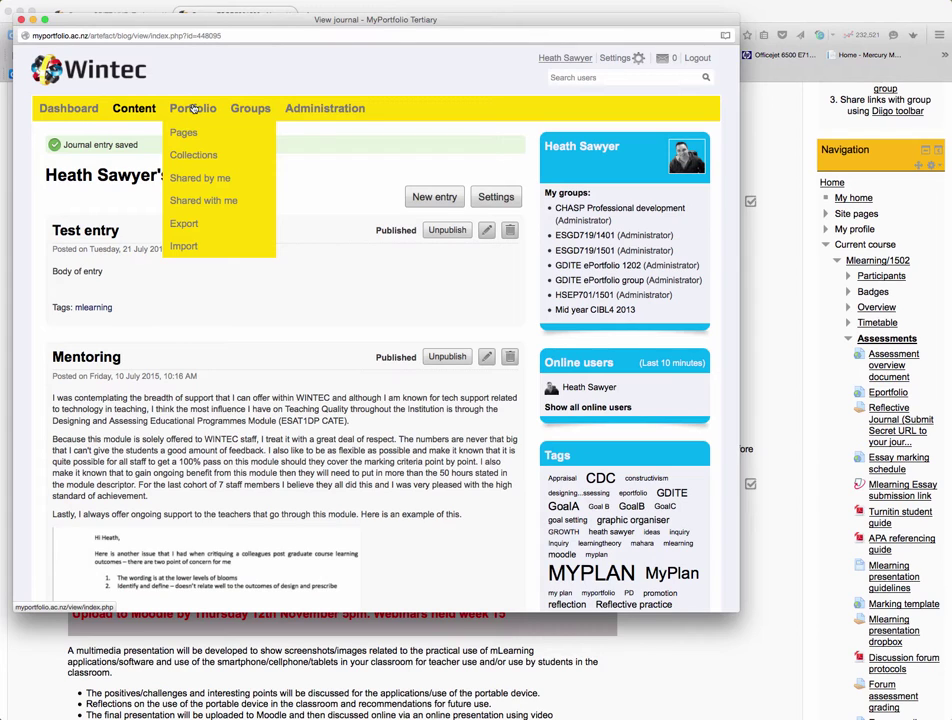
pyautogui.click(186, 134)
# Create page 'Mlearning reflective journal', described 'For my assignment' and tagged mlearning
pyautogui.click(398, 152)
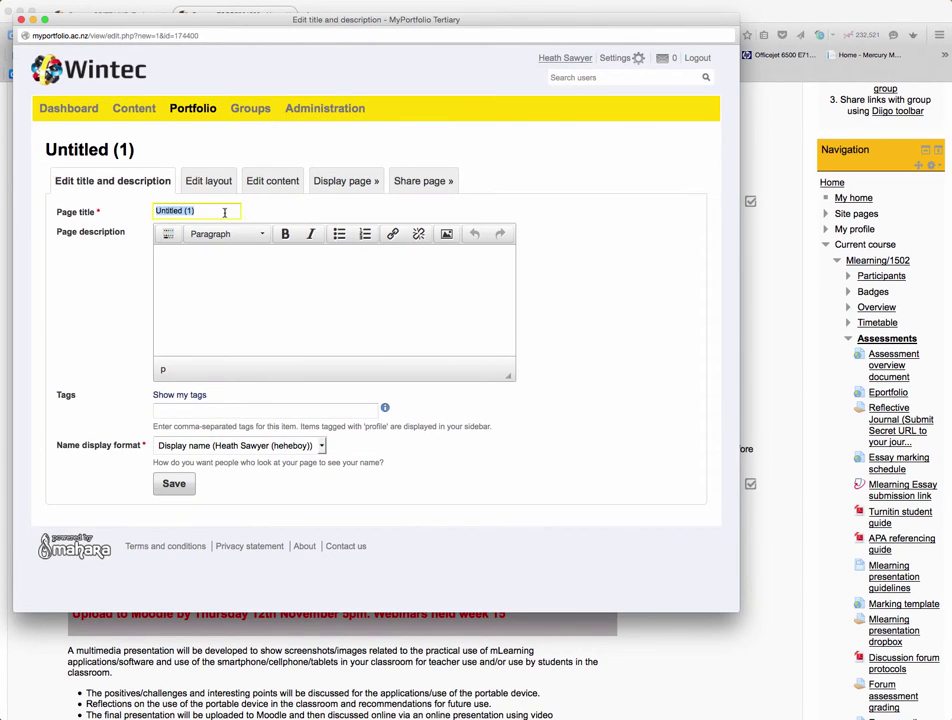
pyautogui.write('Mlearning reflective journal')
pyautogui.press('Tab')
pyautogui.write('For my assignmen')
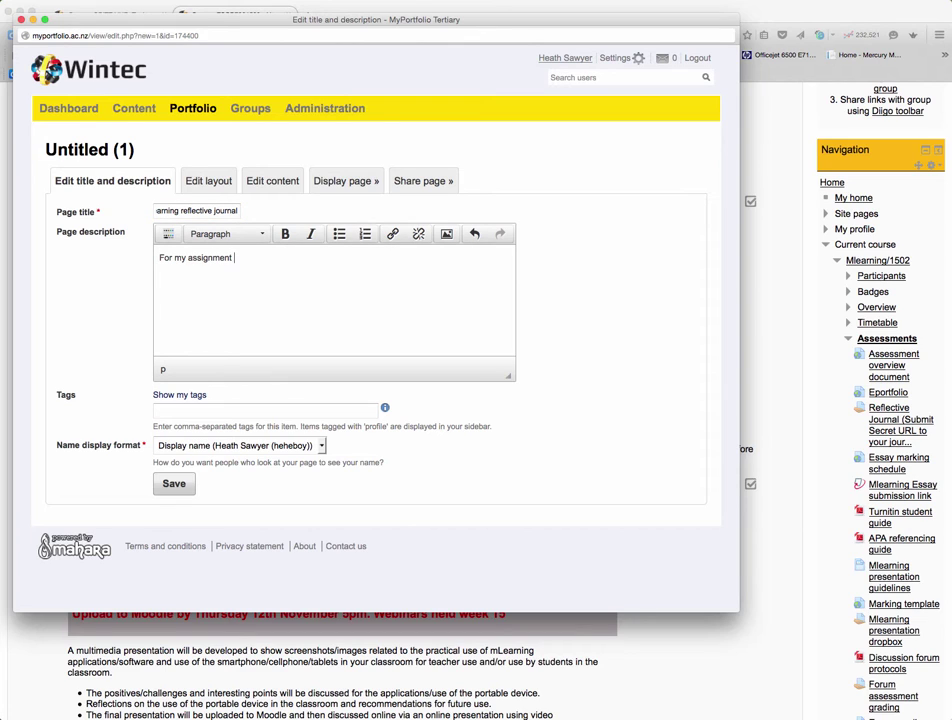
pyautogui.click(170, 412)
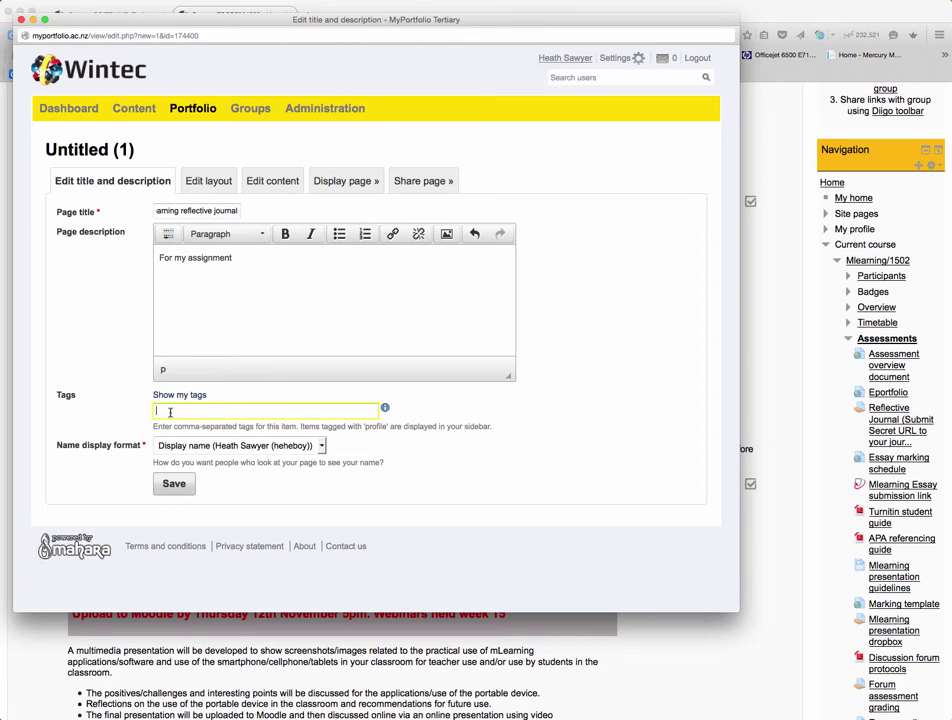
pyautogui.write('mlearning')
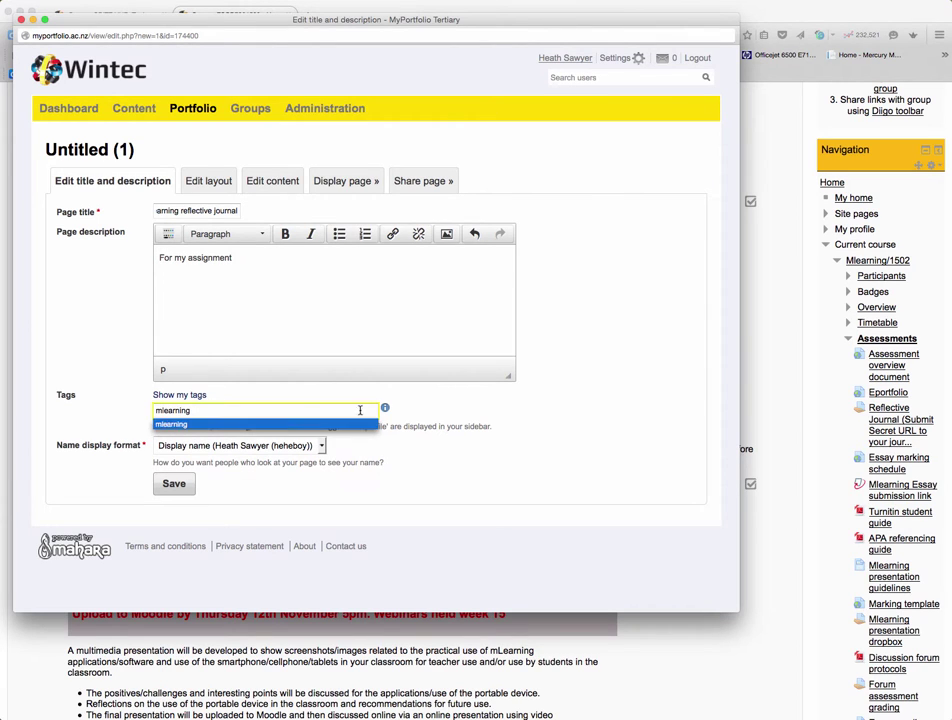
pyautogui.click(176, 484)
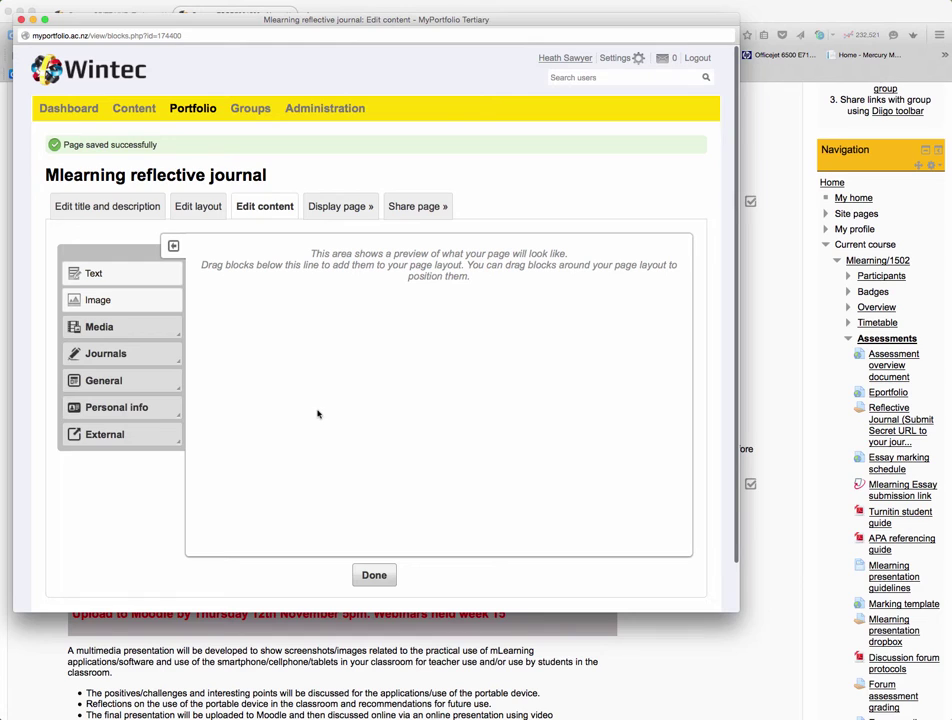
# Drag a Tagged journal entries block from the Journals group onto the page
pyautogui.click(138, 358)
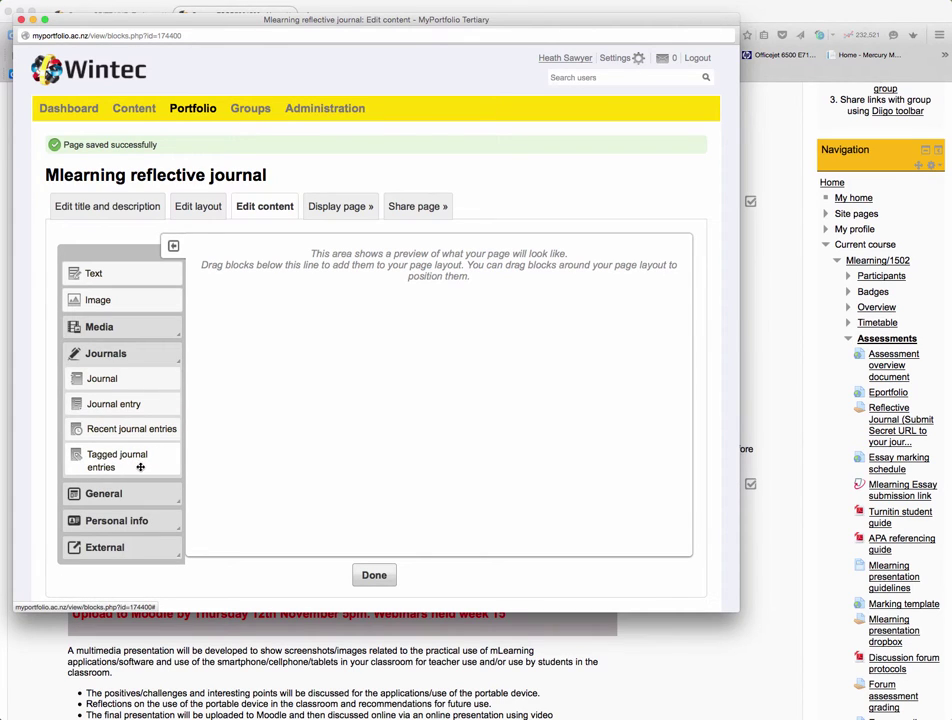
pyautogui.moveTo(145, 466); pyautogui.dragTo(265, 309)
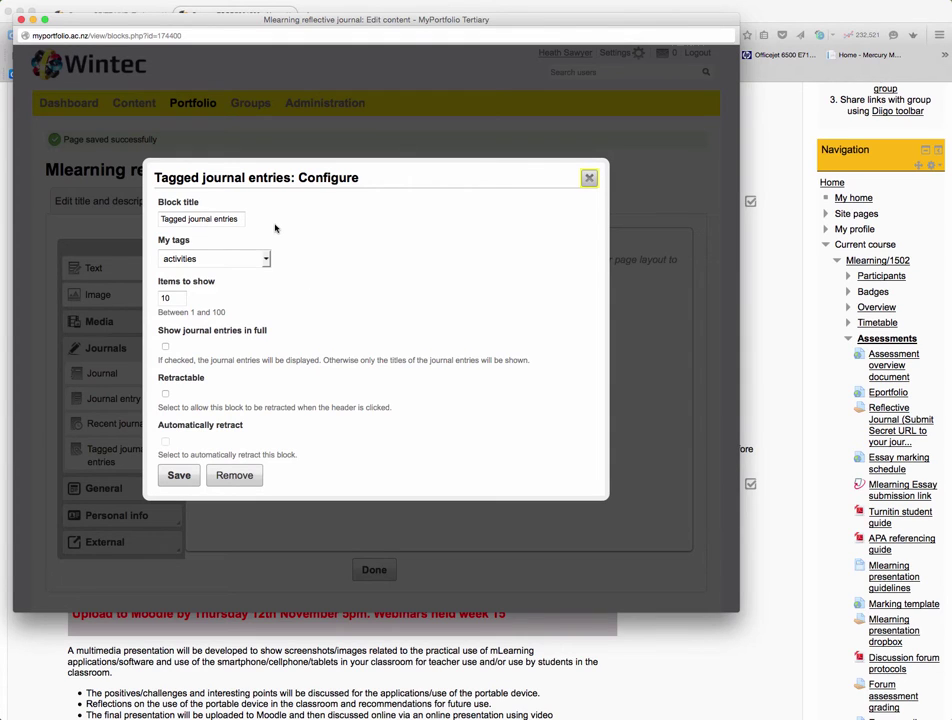
# Filter the block by the mlearning tag, show entries in full, and make it retractable
pyautogui.click(266, 259)
pyautogui.scroll(-10, 245, 330)
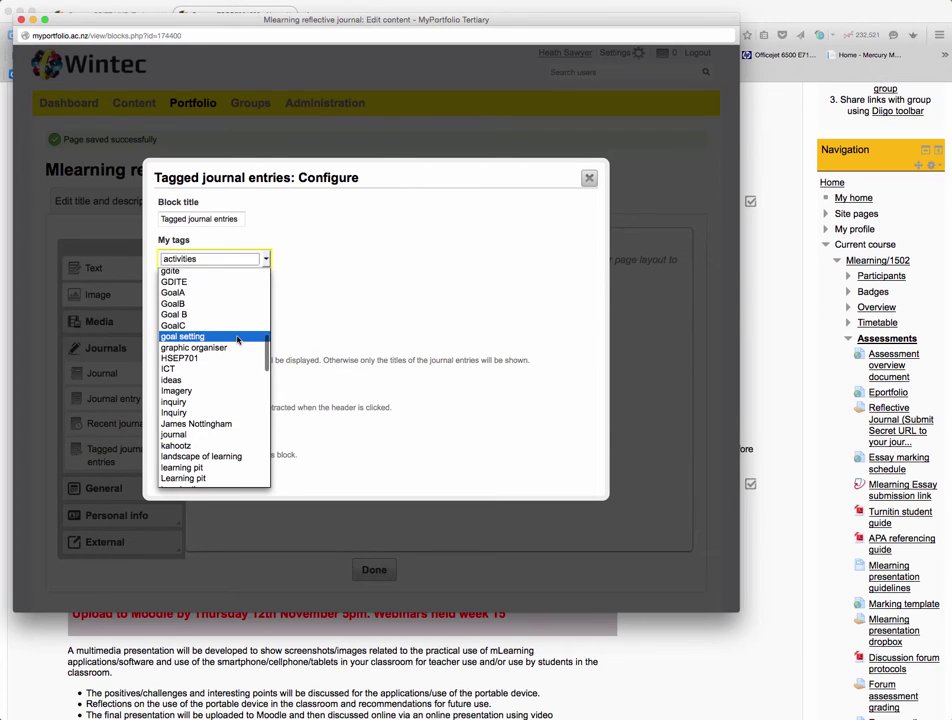
pyautogui.scroll(-3, 238, 340)
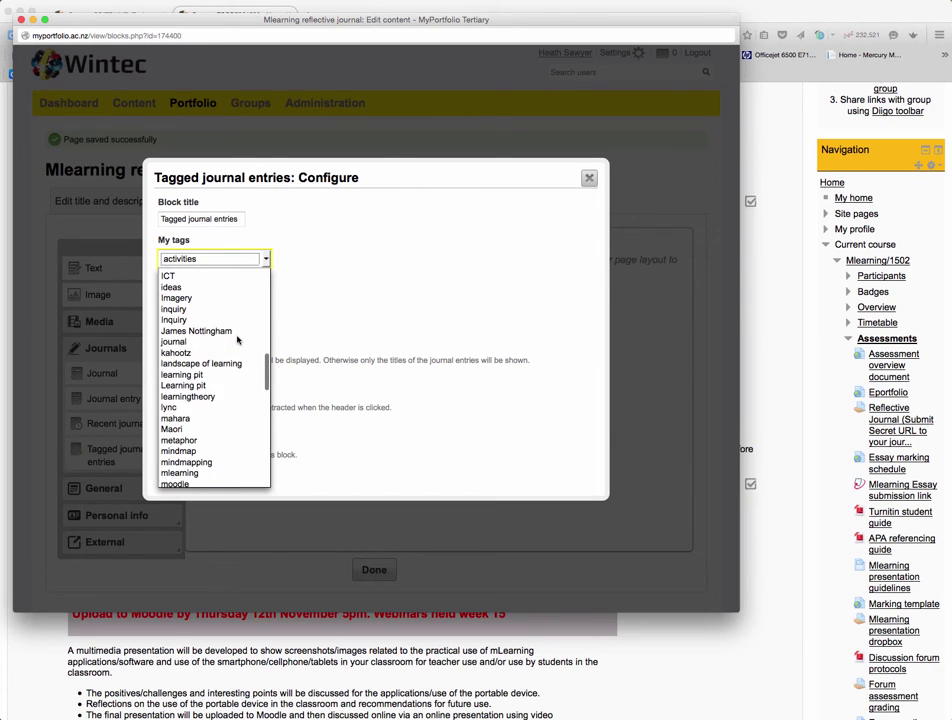
pyautogui.click(195, 473)
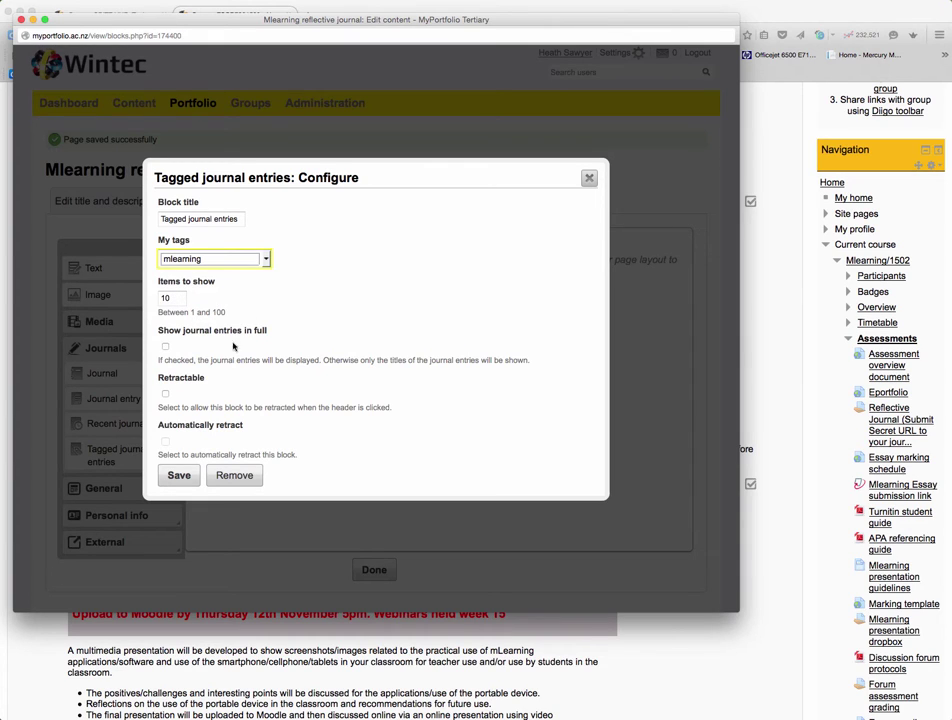
pyautogui.click(165, 346)
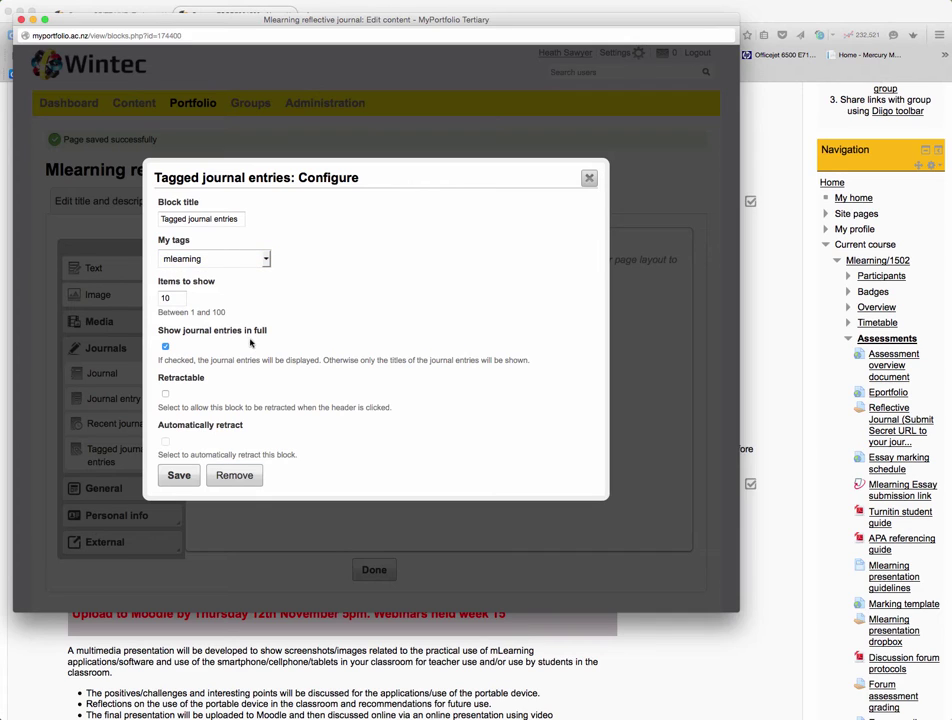
pyautogui.click(165, 393)
pyautogui.click(179, 476)
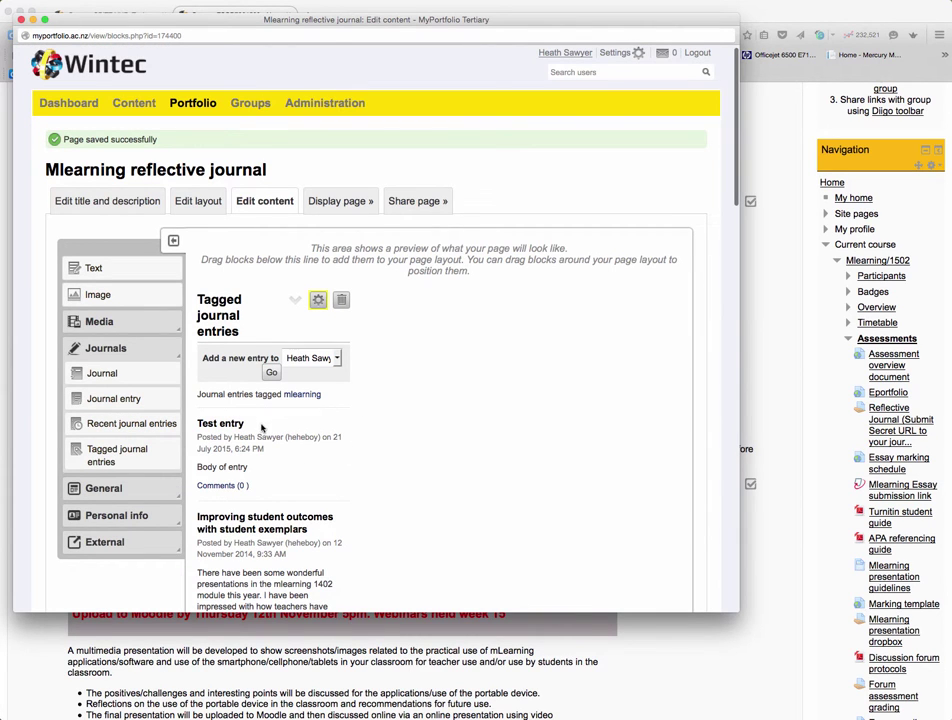
pyautogui.scroll(-5, 300, 425)
pyautogui.scroll(-11, 263, 384)
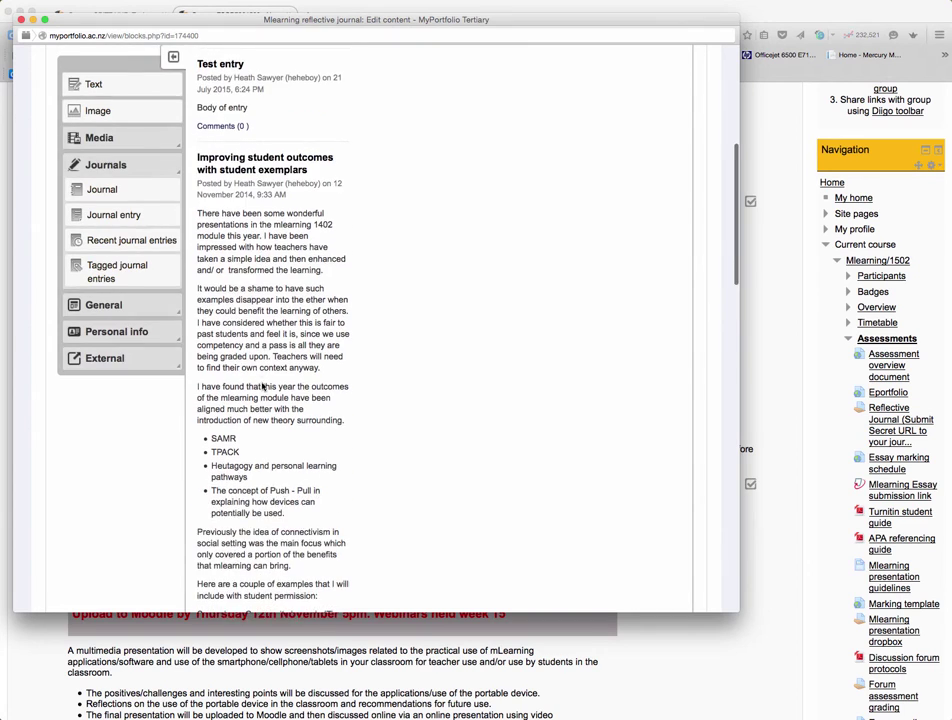
pyautogui.scroll(6, 265, 384)
pyautogui.scroll(10, 265, 384)
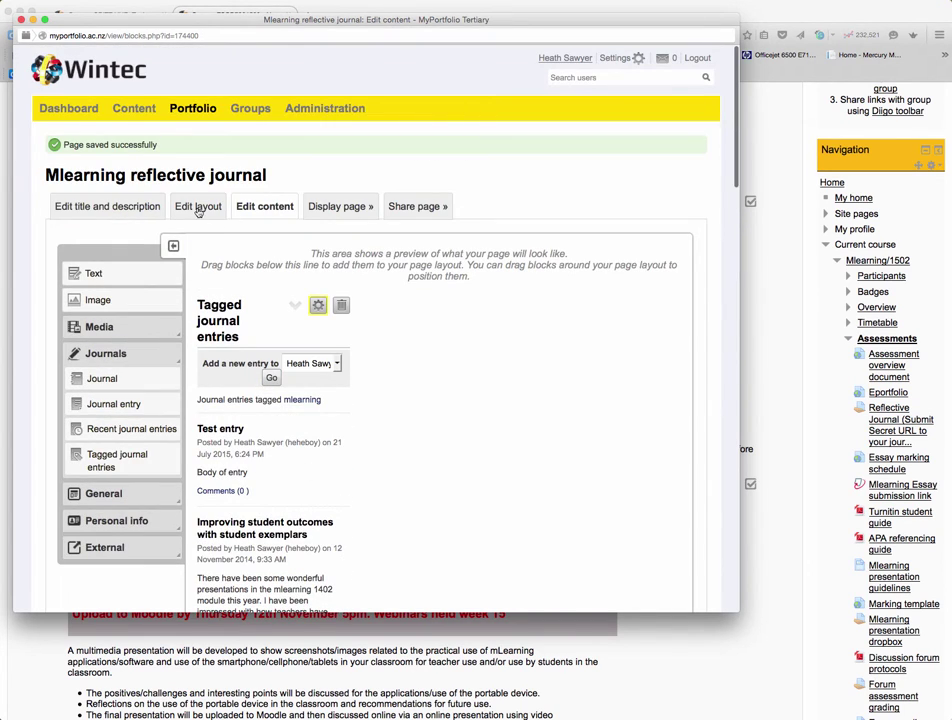
# Switch the page to the one-column (100) layout and save it
pyautogui.click(198, 210)
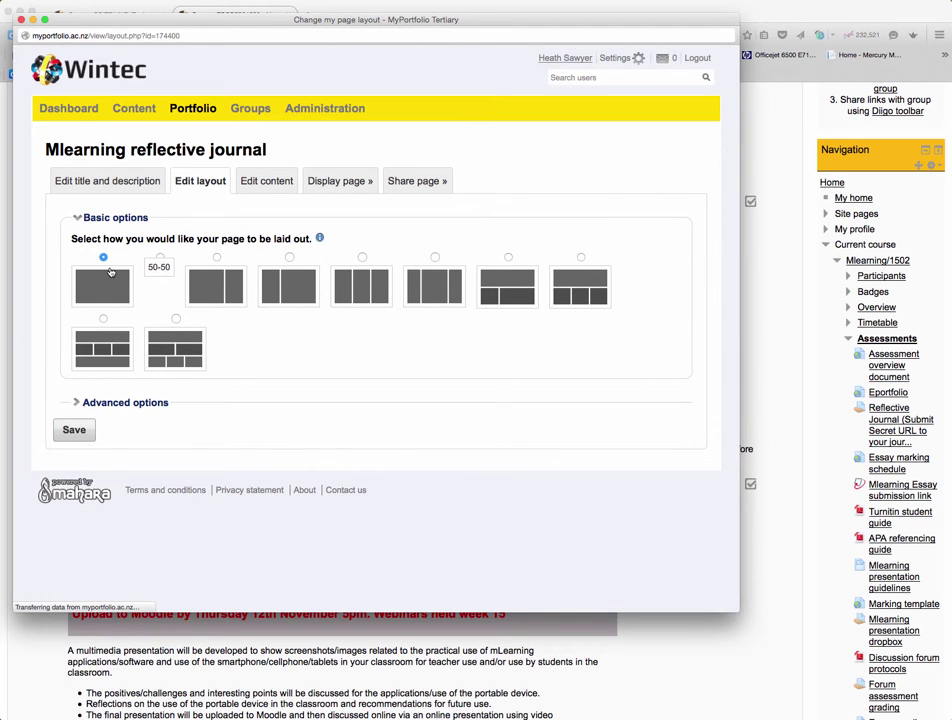
pyautogui.click(102, 287)
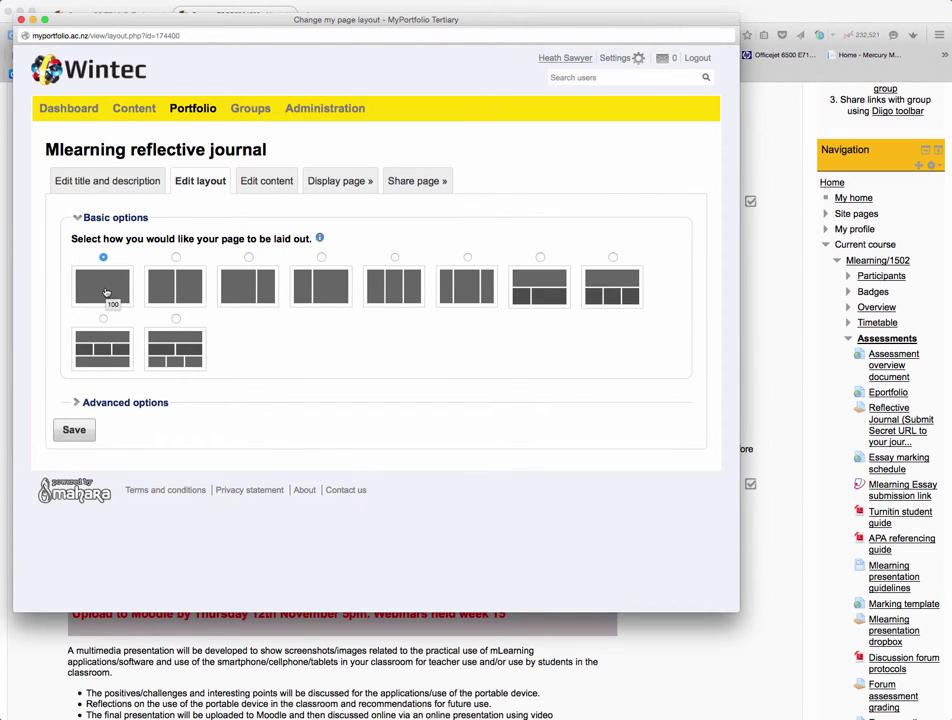
pyautogui.click(76, 430)
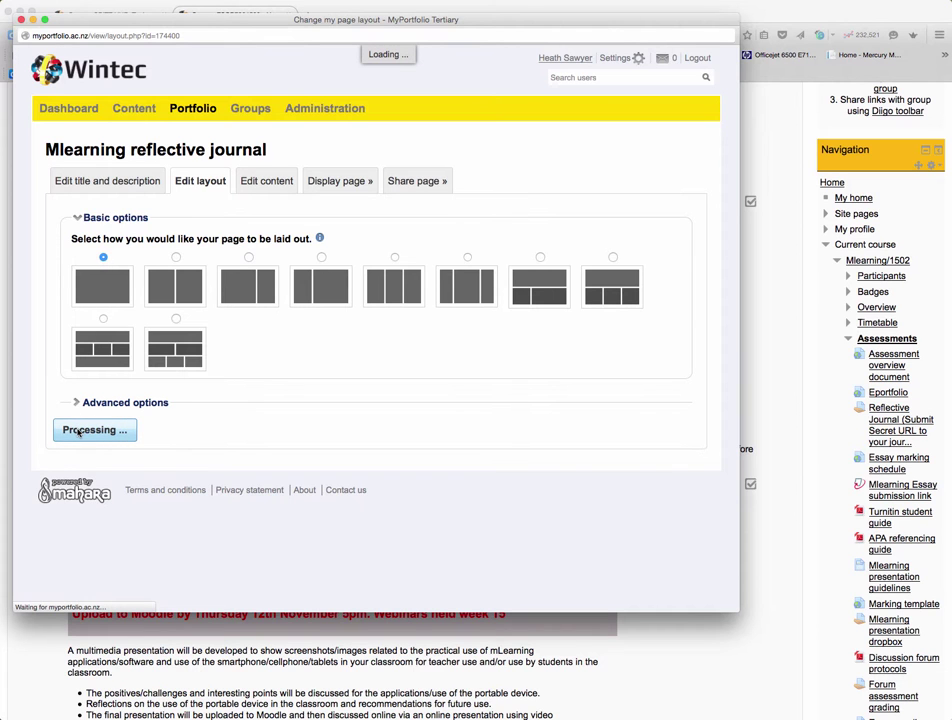
# Review the tagged entries on the page and the 'Add a new entry to' journal list
pyautogui.scroll(-10, 300, 401)
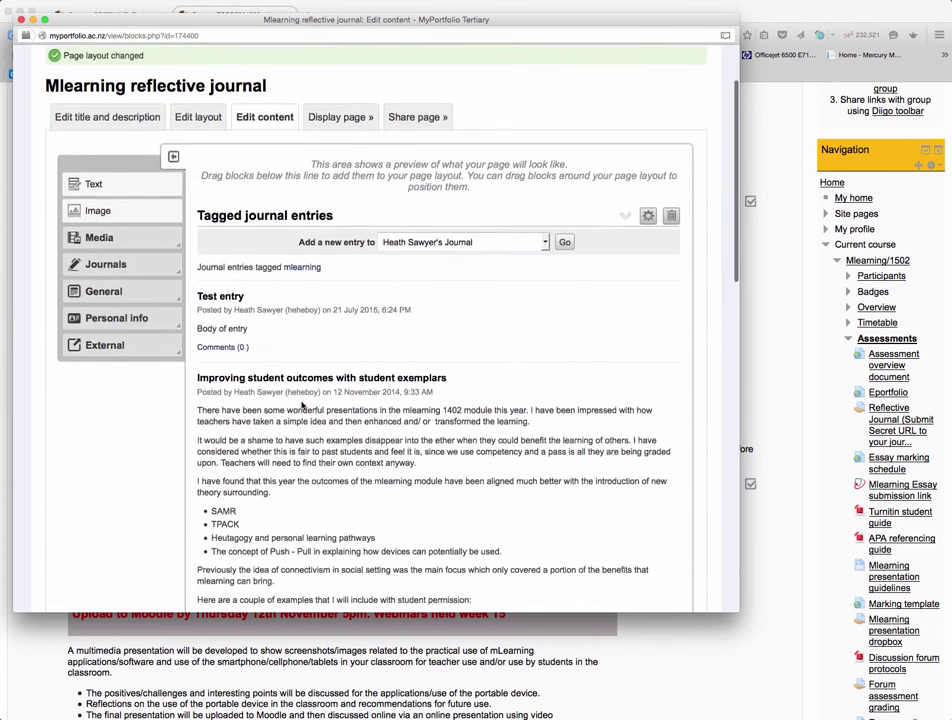
pyautogui.scroll(-5, 306, 403)
pyautogui.scroll(12, 306, 403)
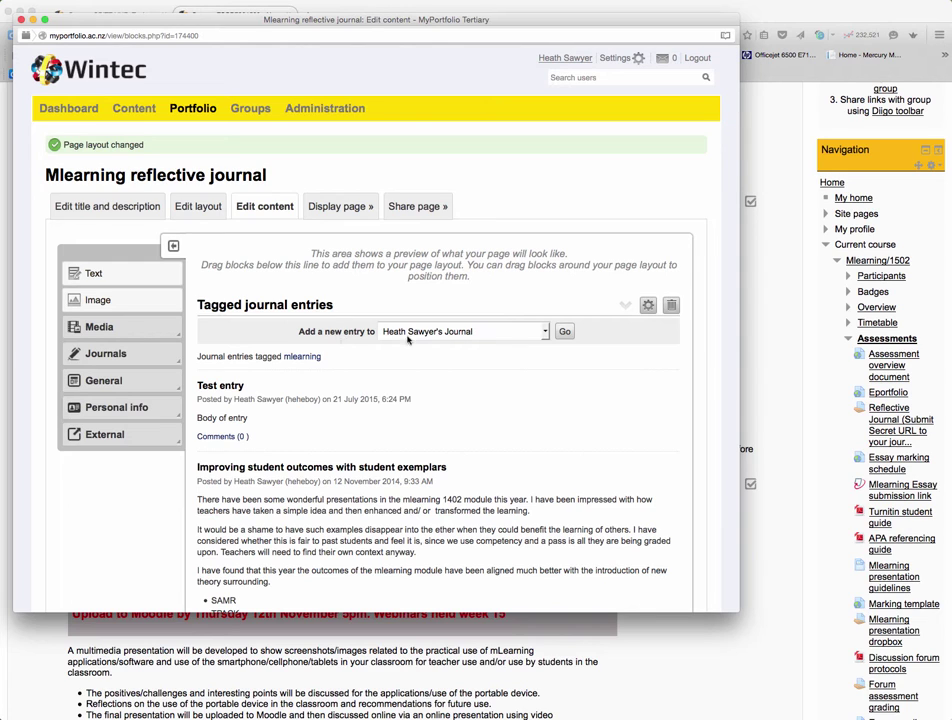
pyautogui.click(545, 333)
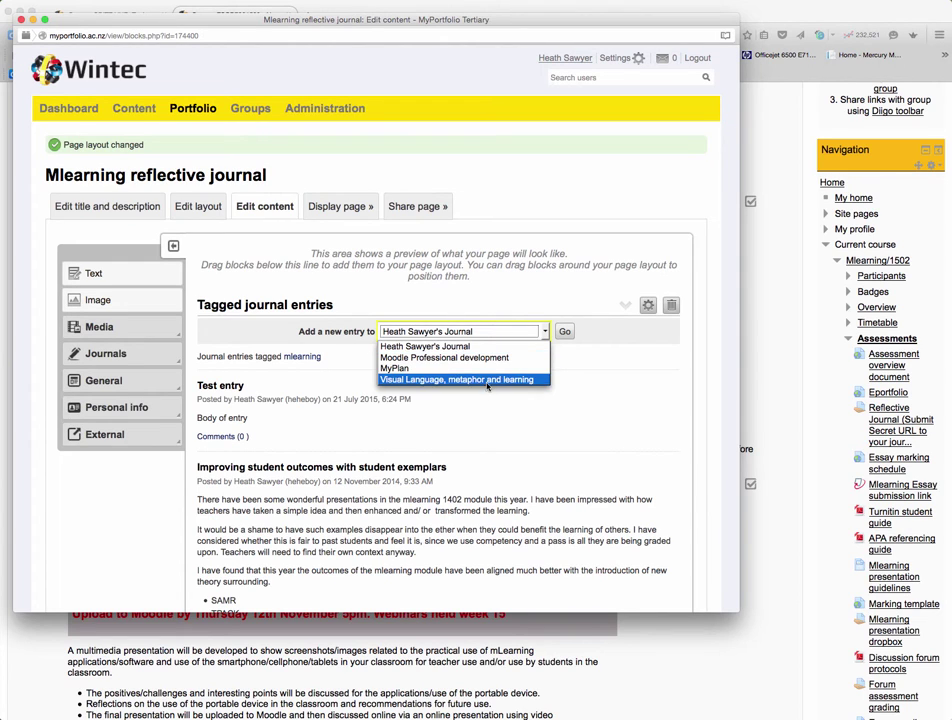
pyautogui.click(584, 387)
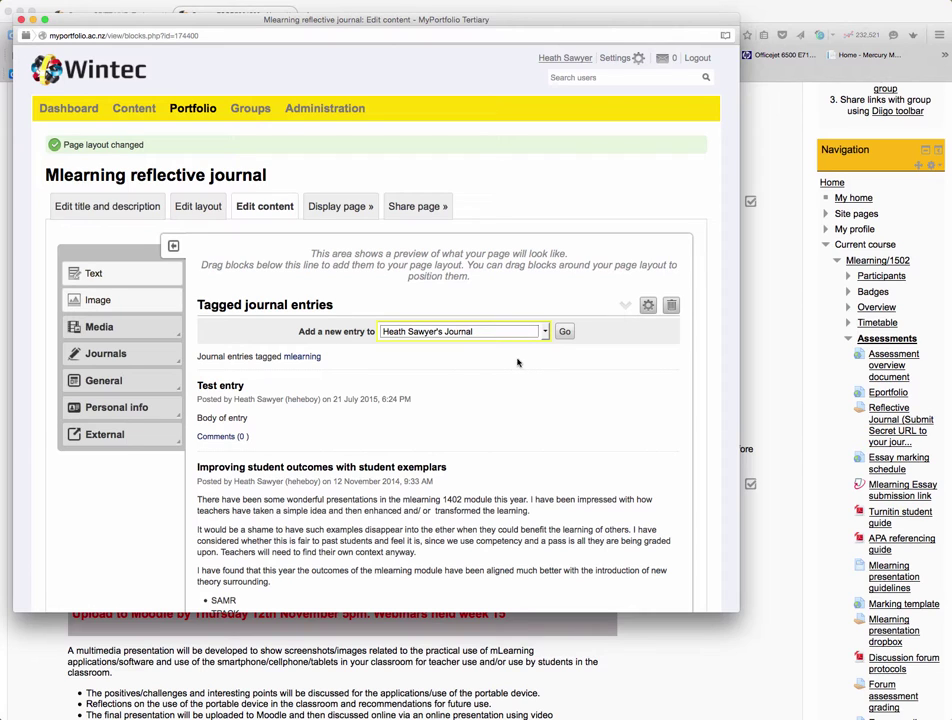
pyautogui.moveTo(202, 112)
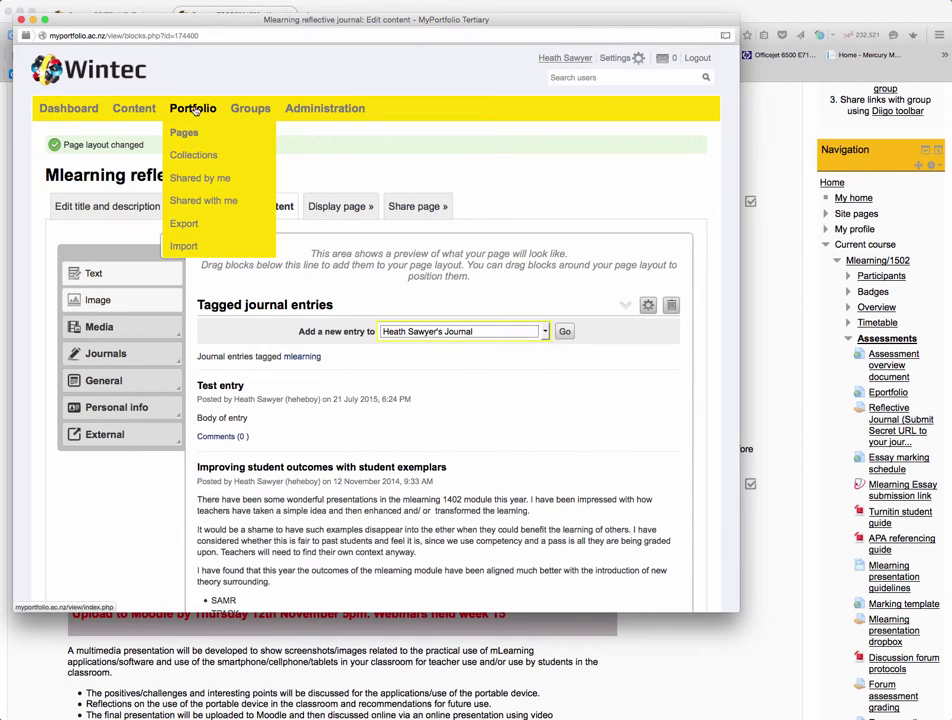
# Open Portfolio > Shared by me and look over each page's access settings
pyautogui.click(203, 180)
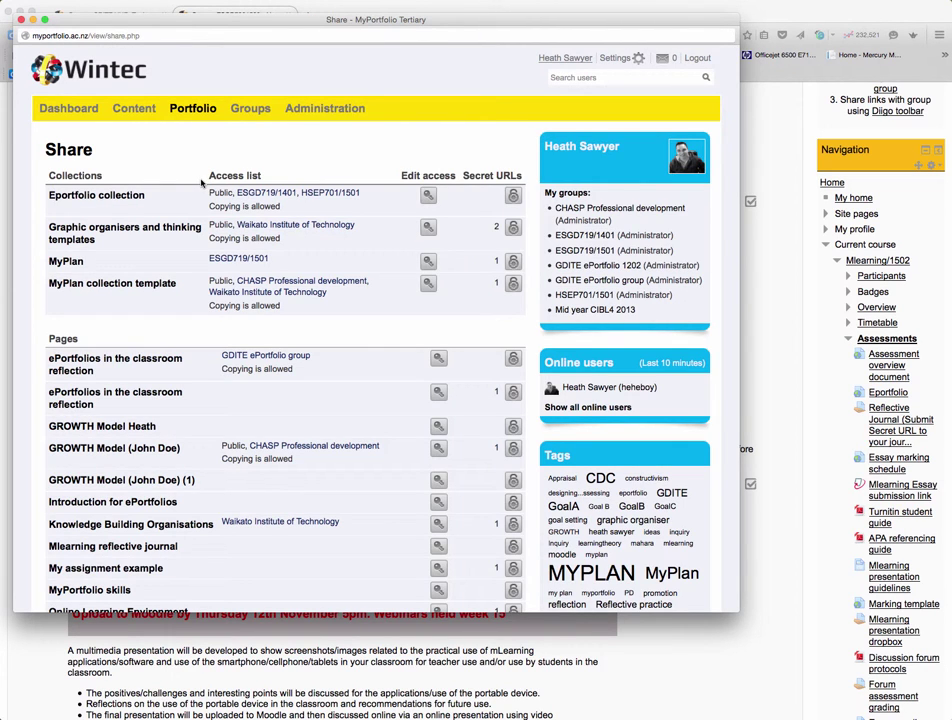
pyautogui.scroll(-5, 204, 183)
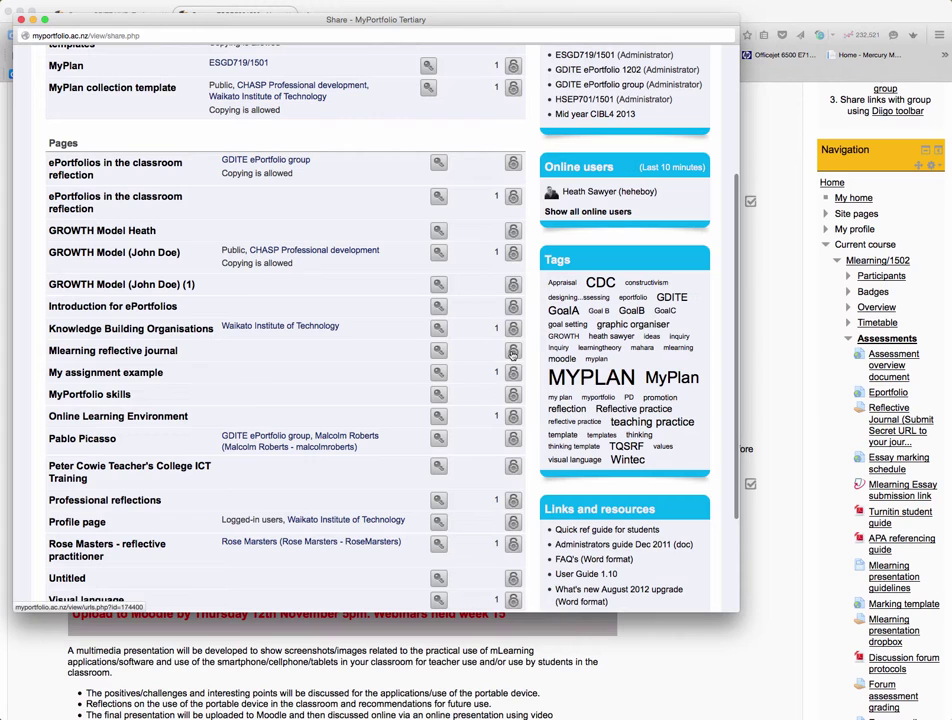
pyautogui.scroll(3, 436, 340)
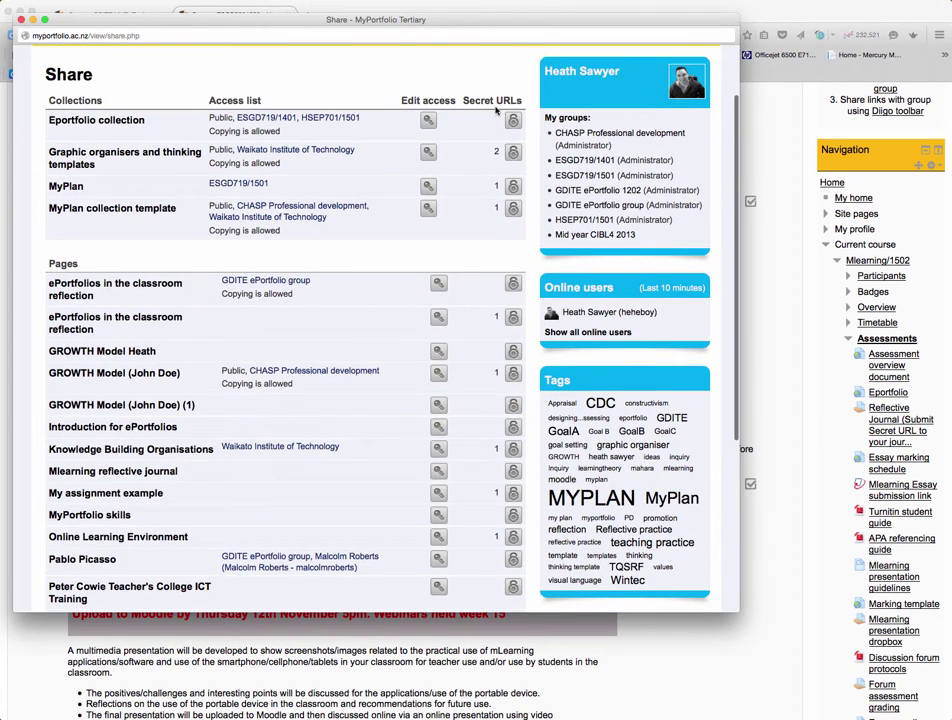
pyautogui.scroll(-5, 509, 143)
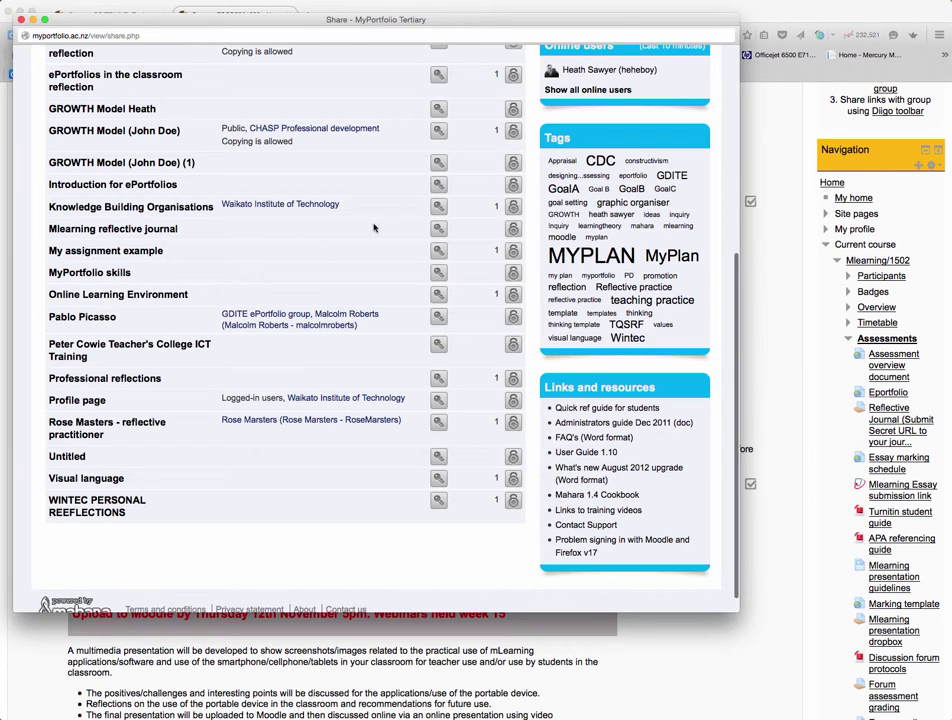
# Add a new secret URL in the page's secret URL settings and copy it to the clipboard
pyautogui.click(513, 230)
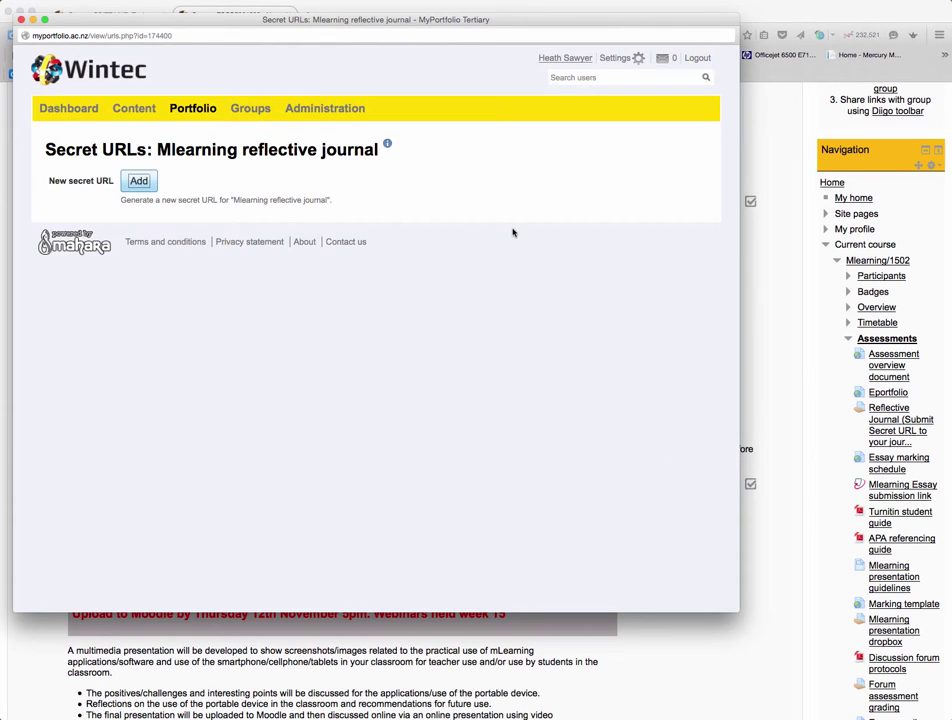
pyautogui.click(139, 181)
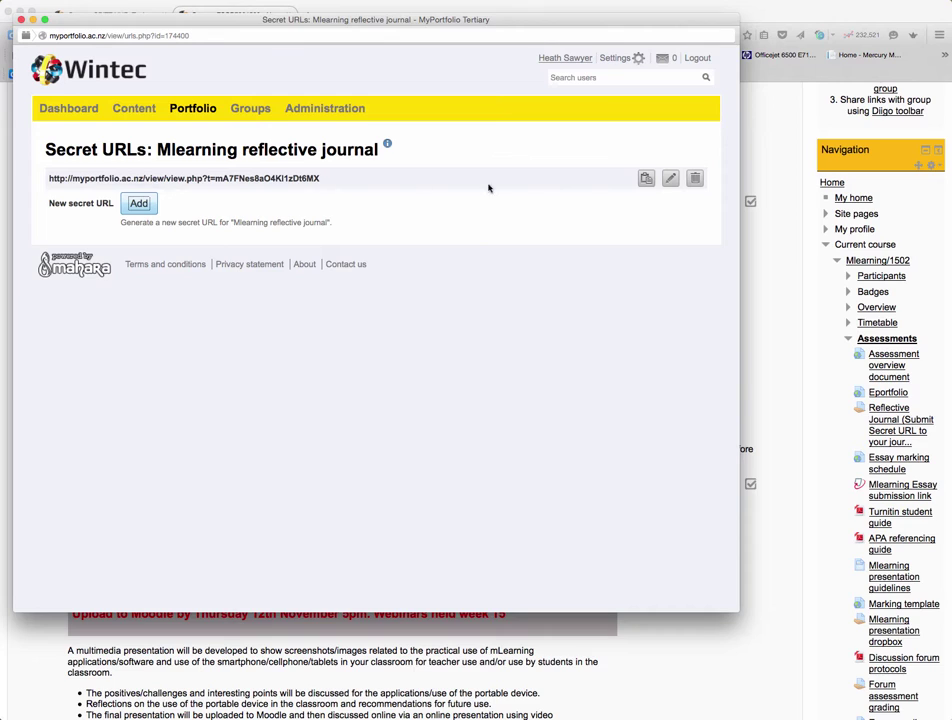
pyautogui.click(646, 178)
pyautogui.moveTo(74, 21); pyautogui.dragTo(74, 27)
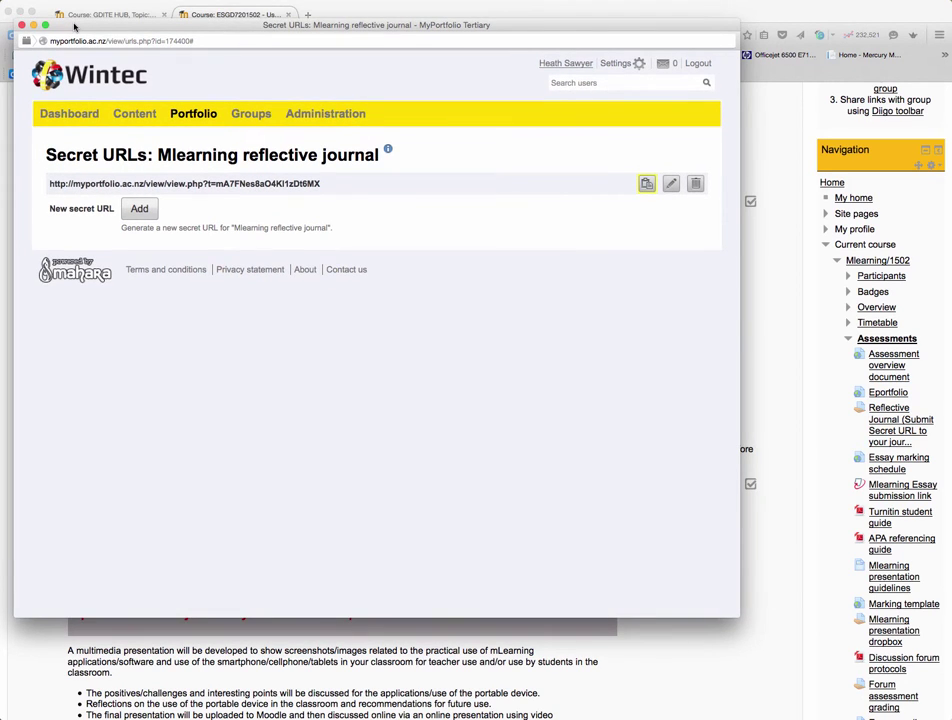
# Close the MyPortfolio window and open the course's 'Reflective Journal (Submit Secret URL…)' assignment
pyautogui.click(22, 25)
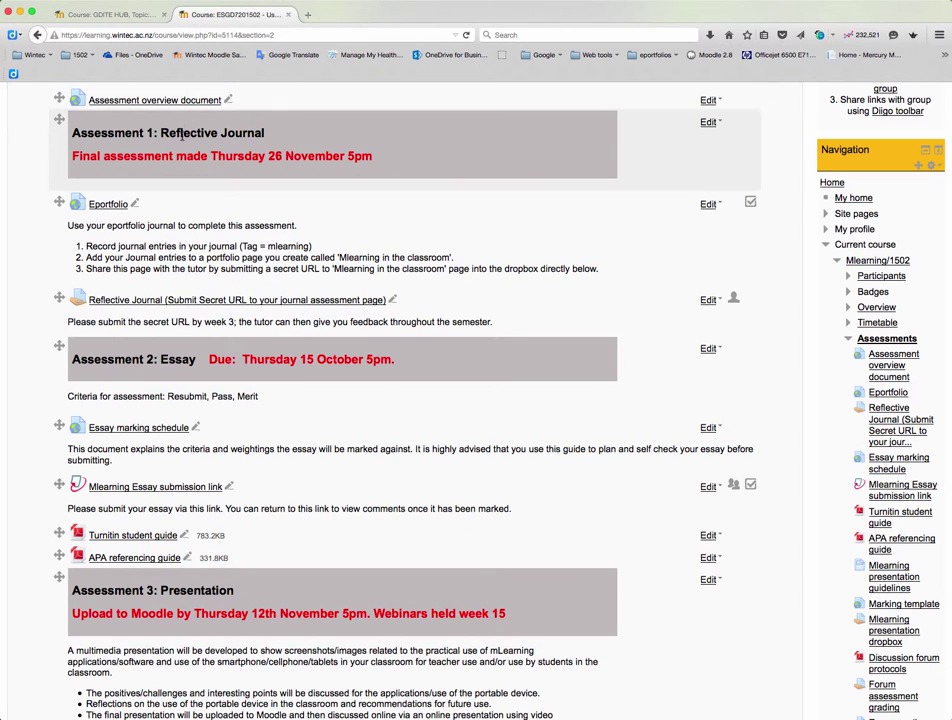
pyautogui.scroll(8, 204, 157)
pyautogui.scroll(-4, 239, 153)
pyautogui.scroll(-3, 239, 153)
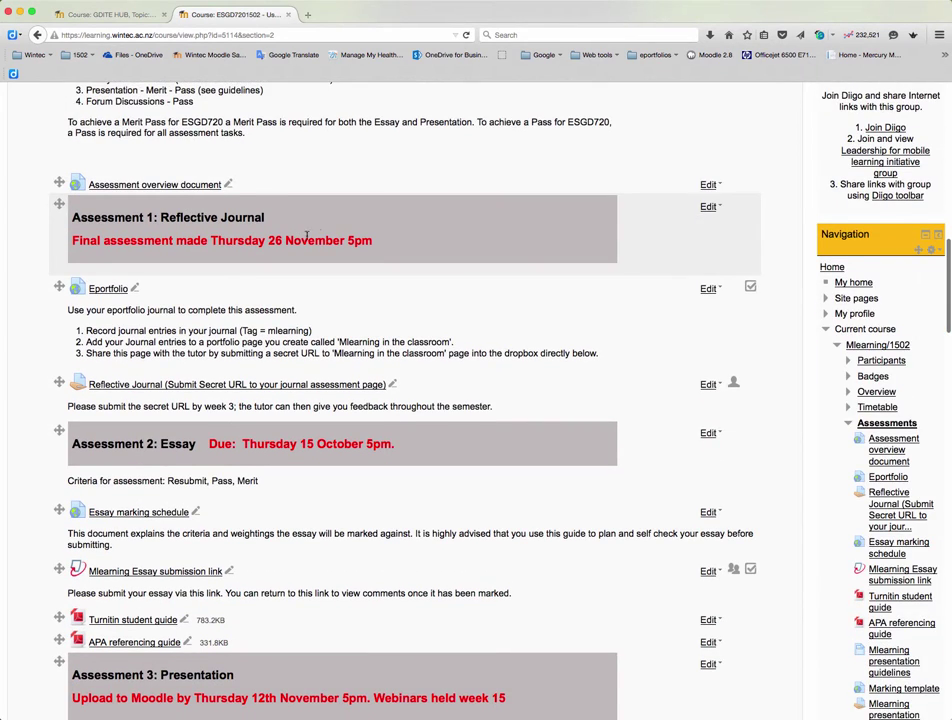
pyautogui.scroll(-2, 310, 234)
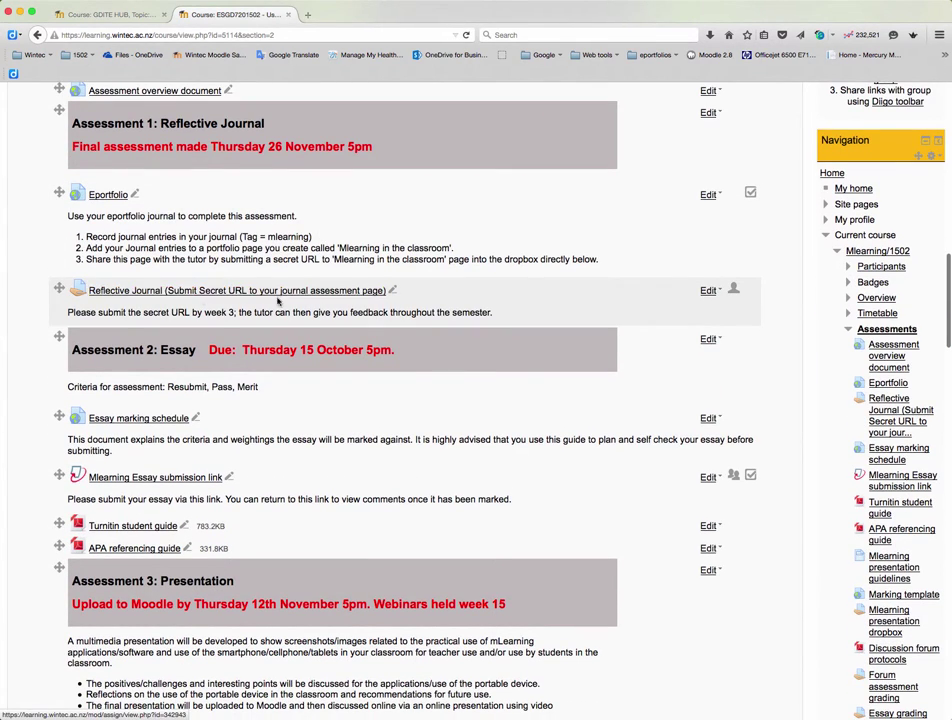
pyautogui.click(283, 296)
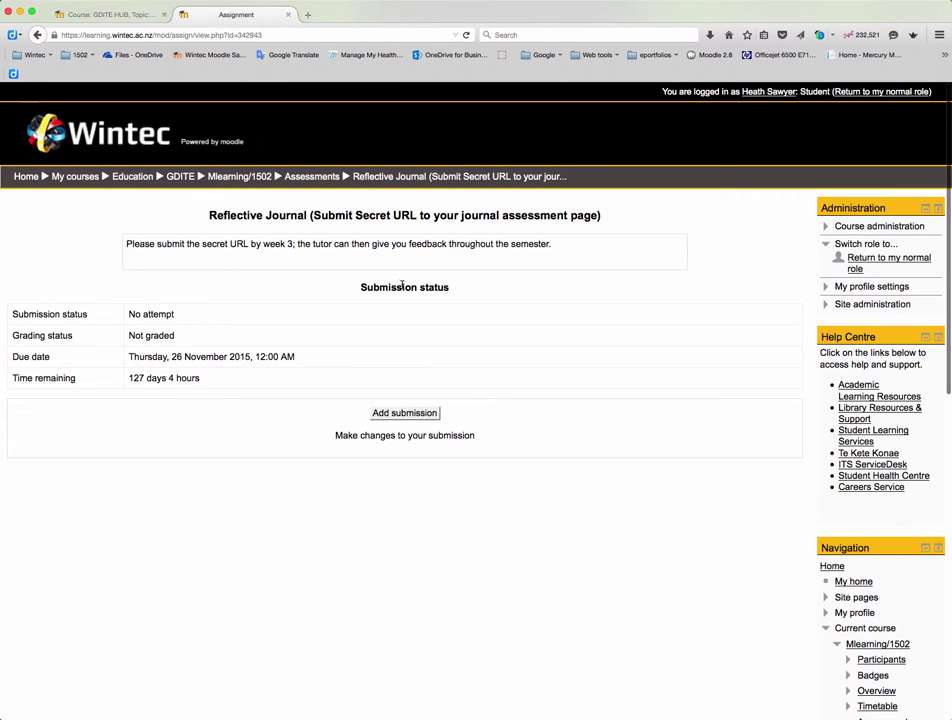
# Add a submission with the copied secret URL pasted as online text, and save changes
pyautogui.click(400, 414)
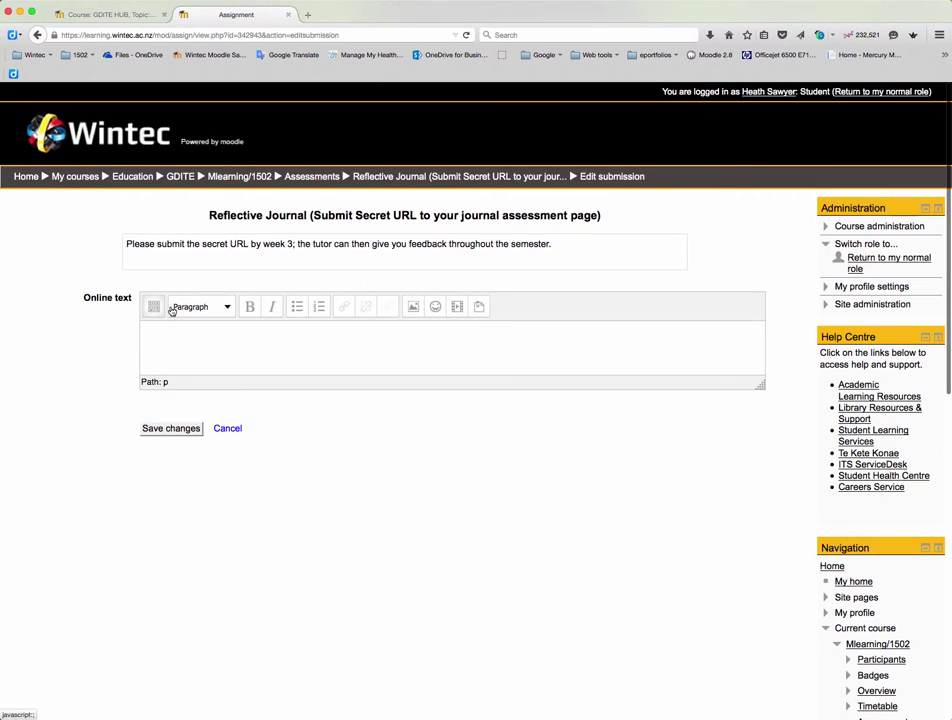
pyautogui.click(159, 342)
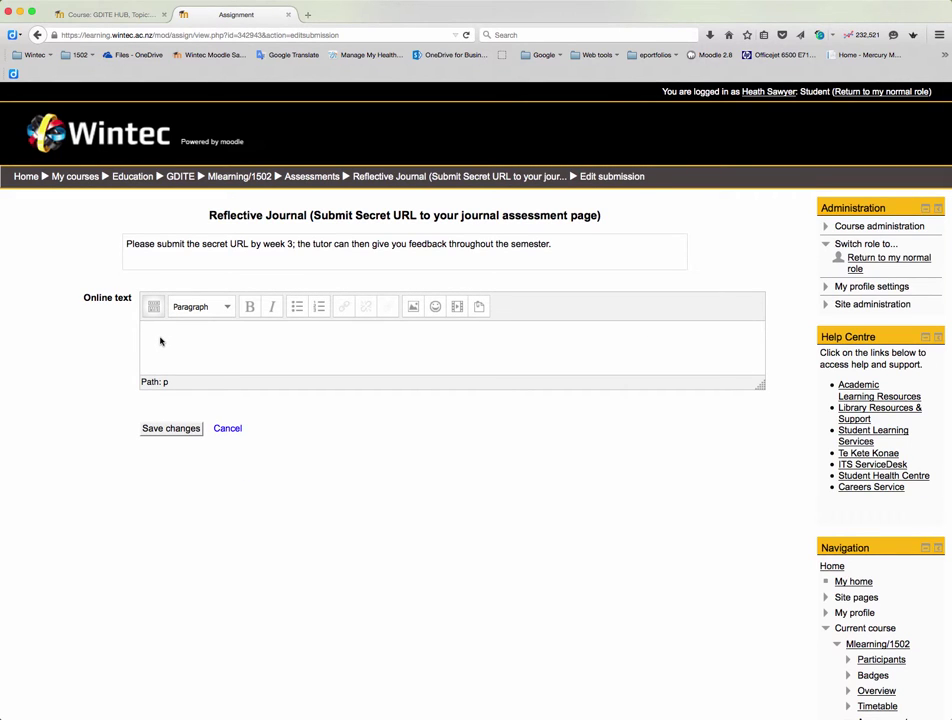
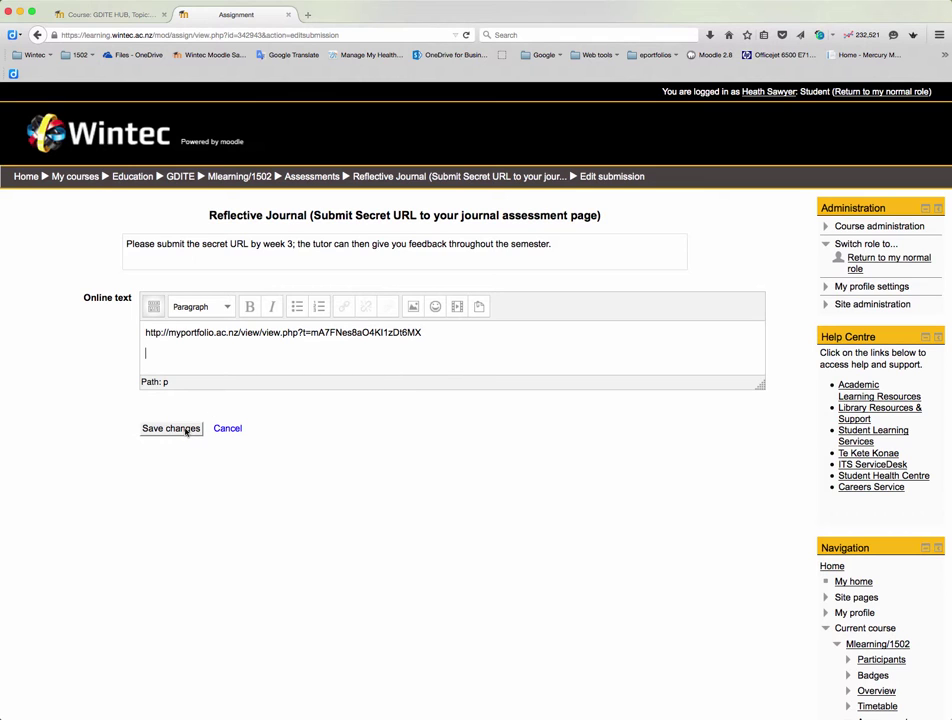
pyautogui.click(185, 431)
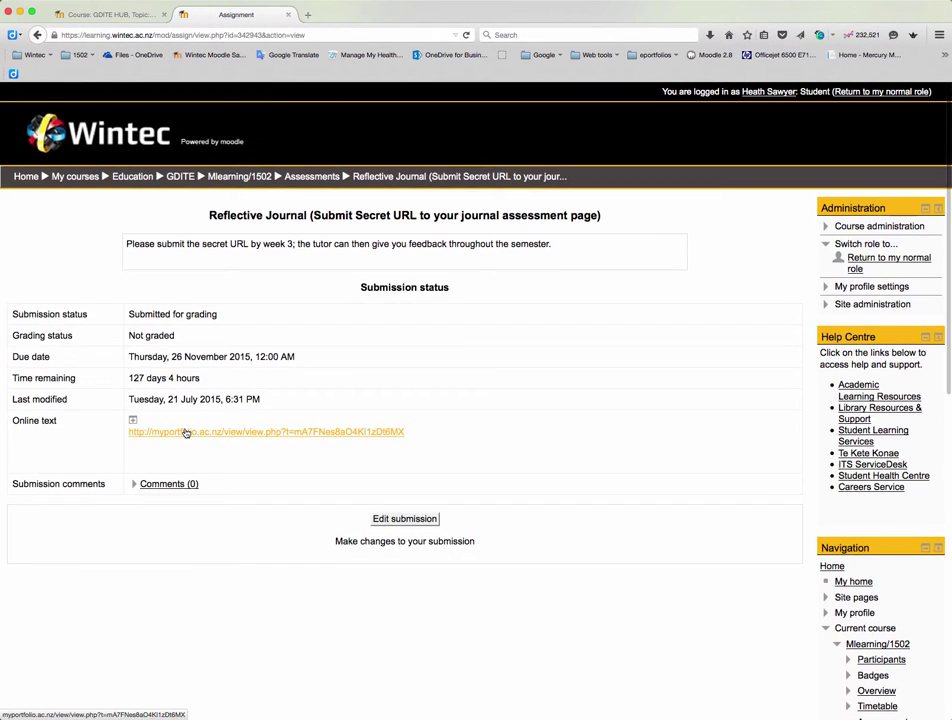